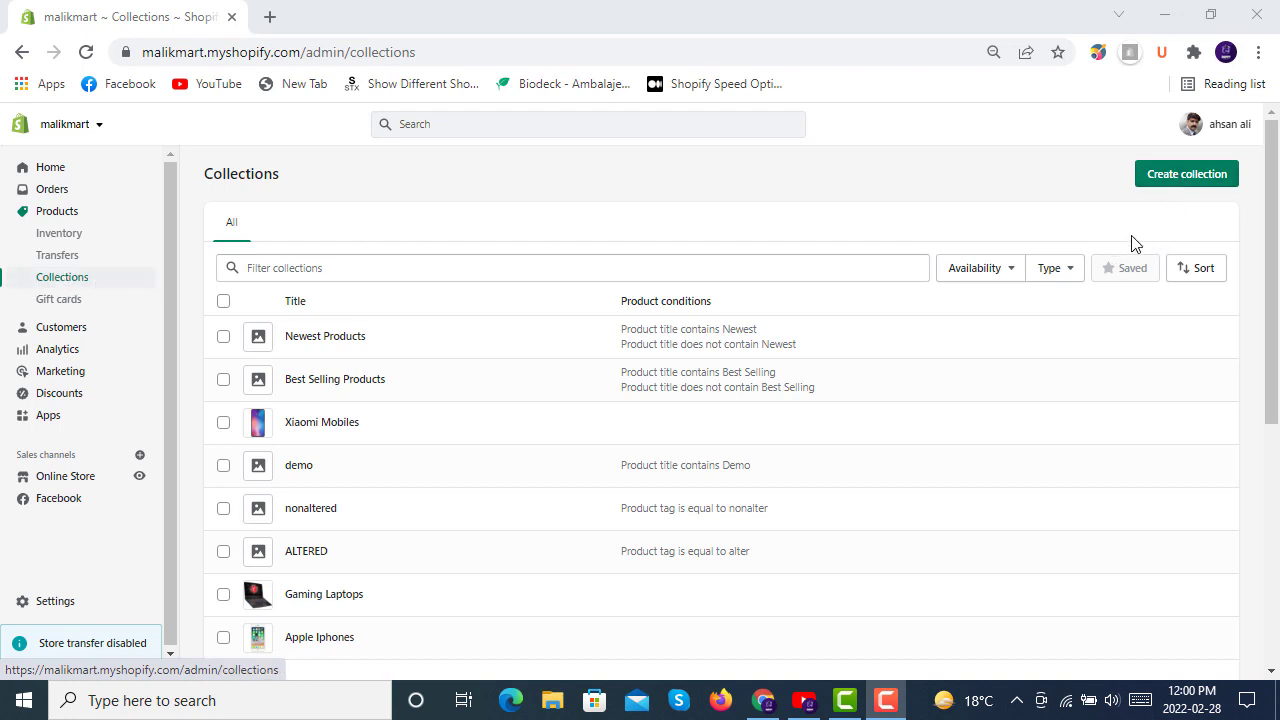
Create a new collection and title it "New Products"
left_click(1180, 186)
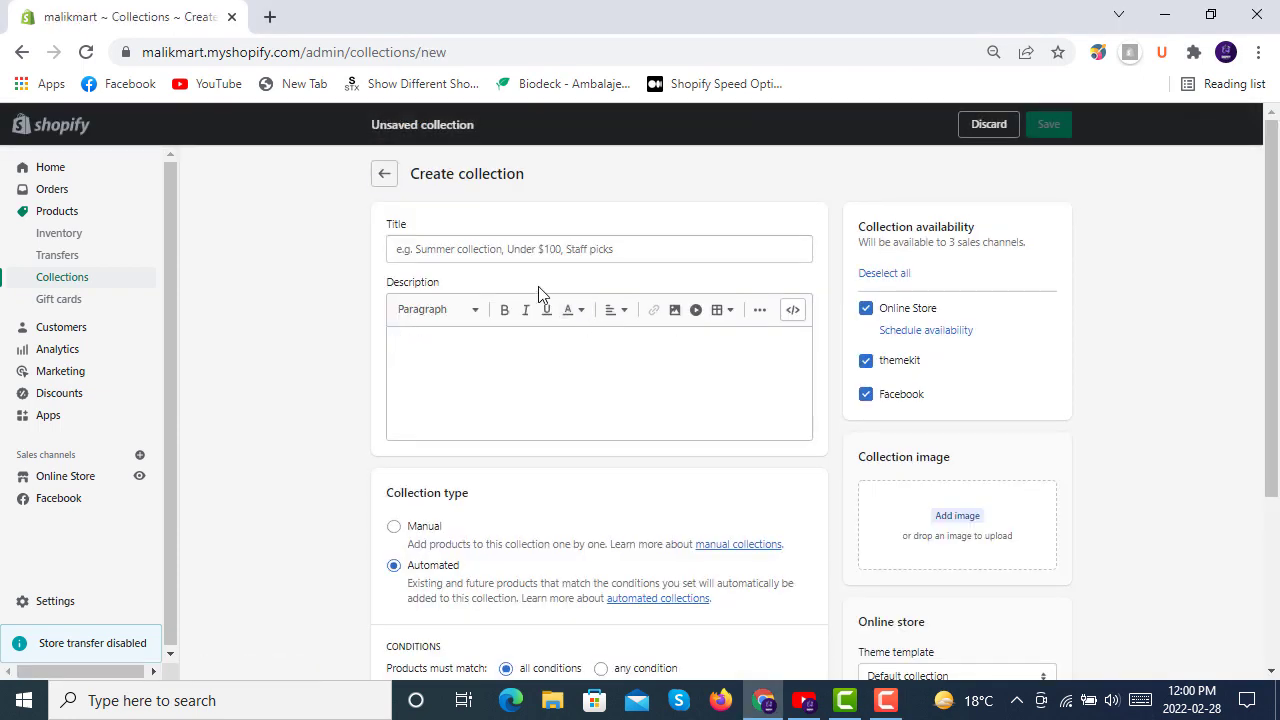
left_click(565, 253)
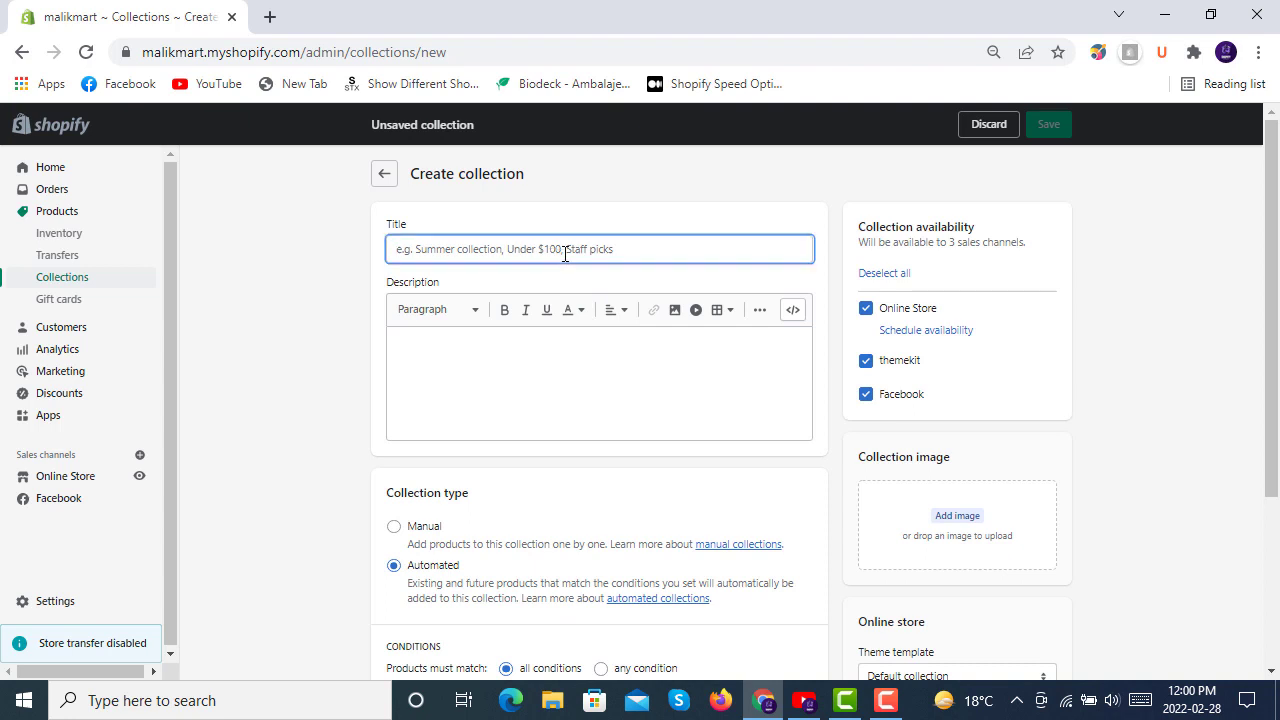
type("New")
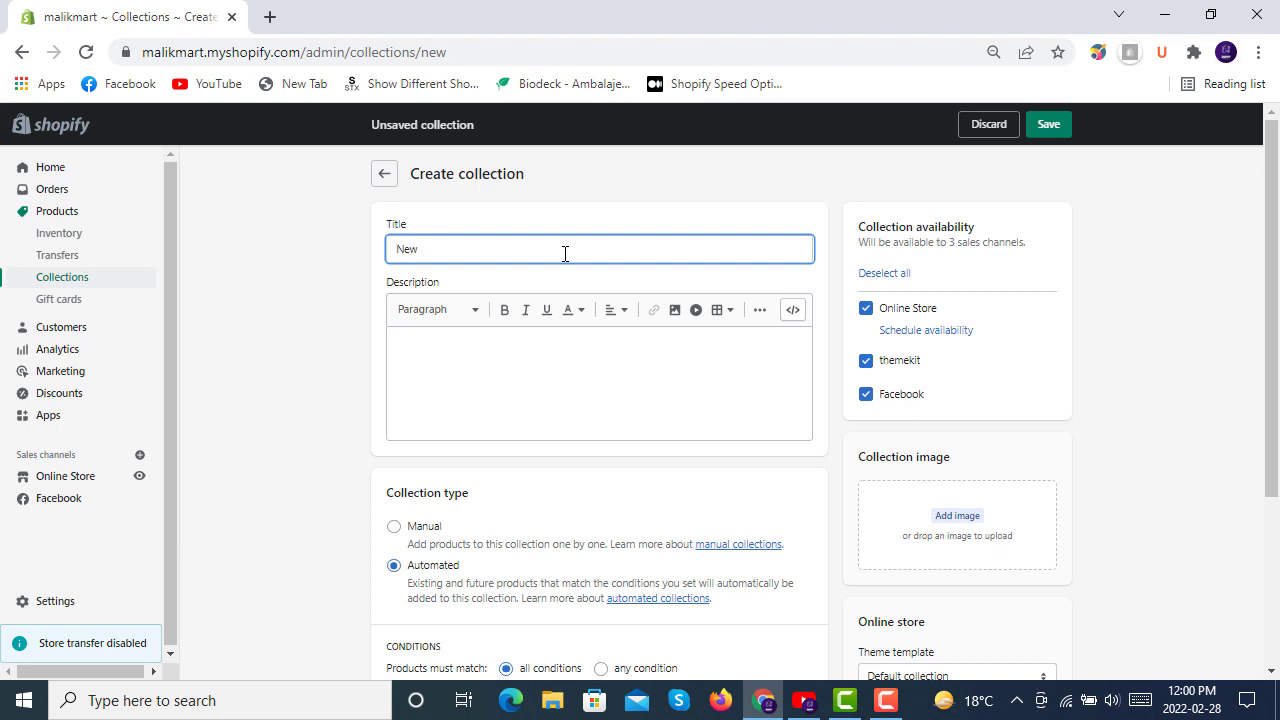
type(" Products")
Fill the collection description with about five lines of the repeated placeholder text "abcd efgh ijkl"
left_click(621, 360)
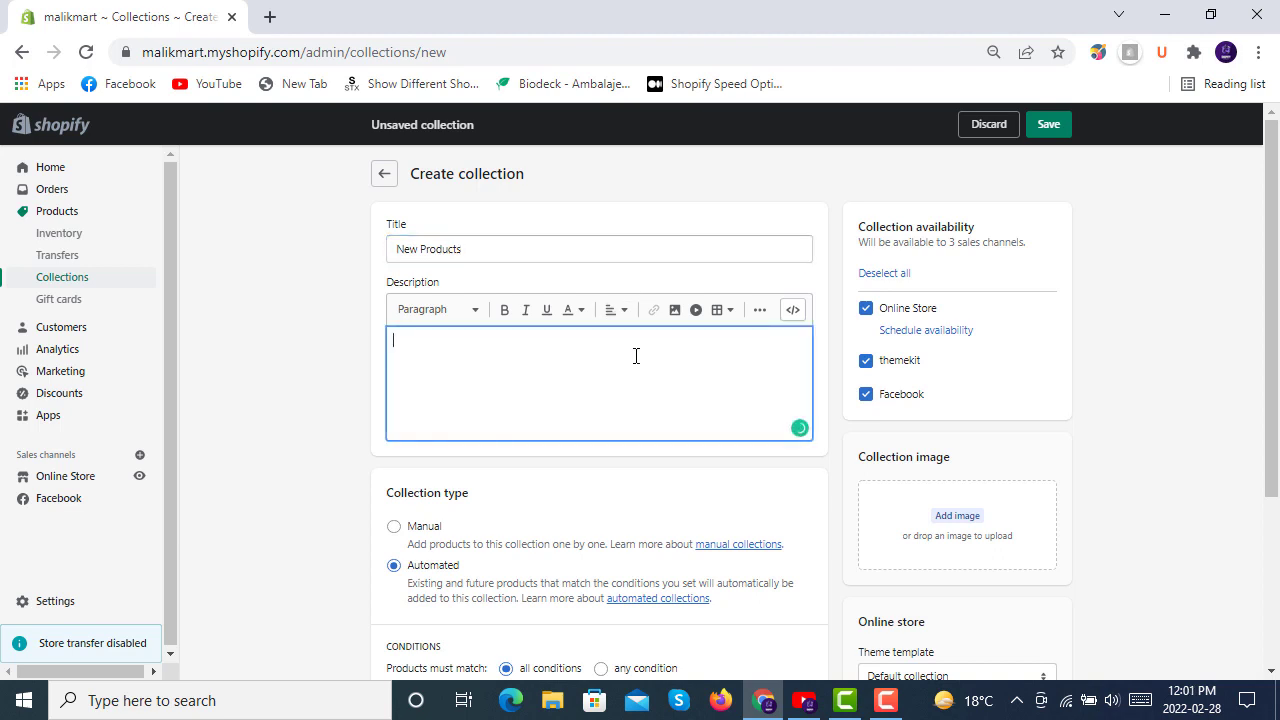
type("abcd efgh ijkl")
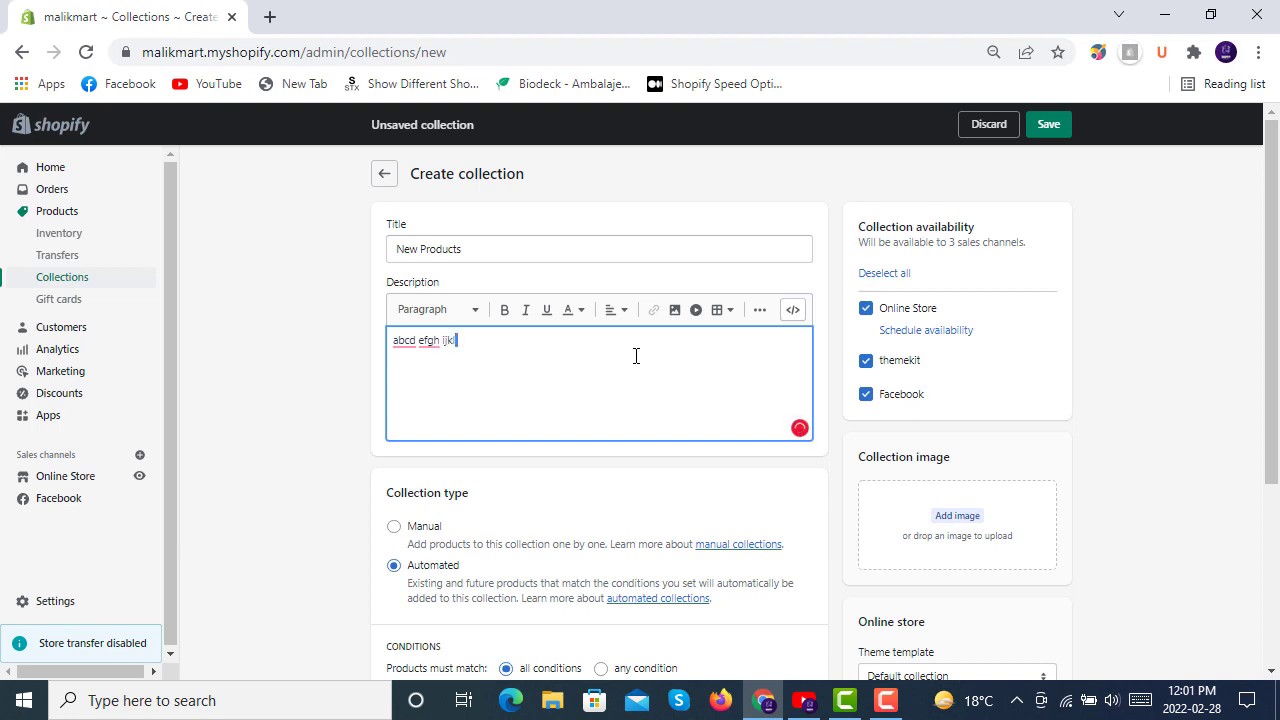
key("ctrl+shift+Left")
key("ctrl+shift+Left")
key("ctrl+shift+Left")
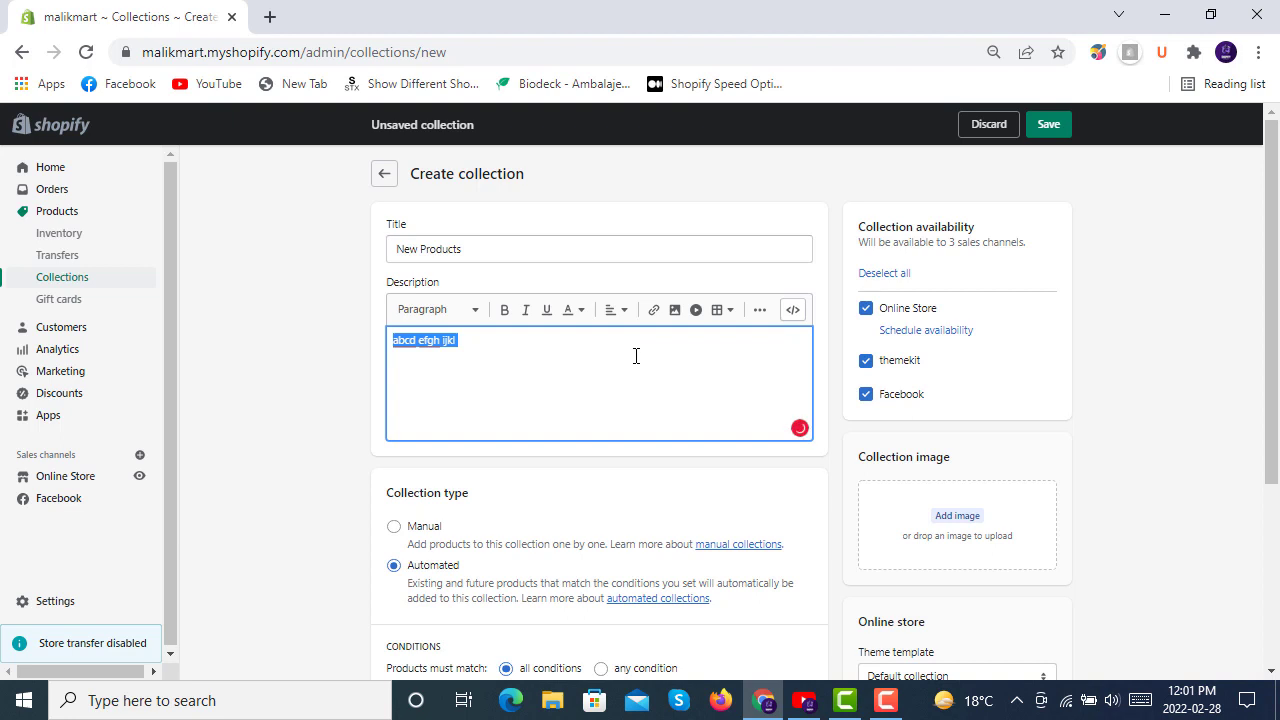
left_click(886, 700)
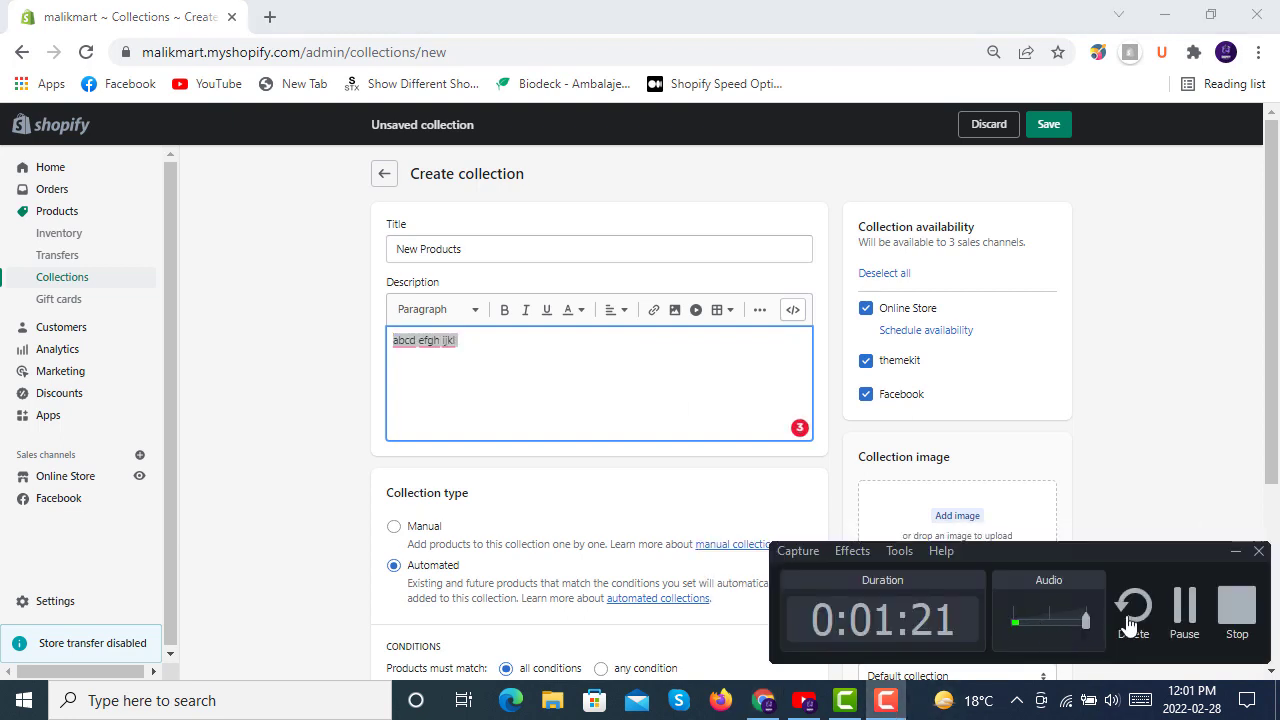
left_click(1184, 610)
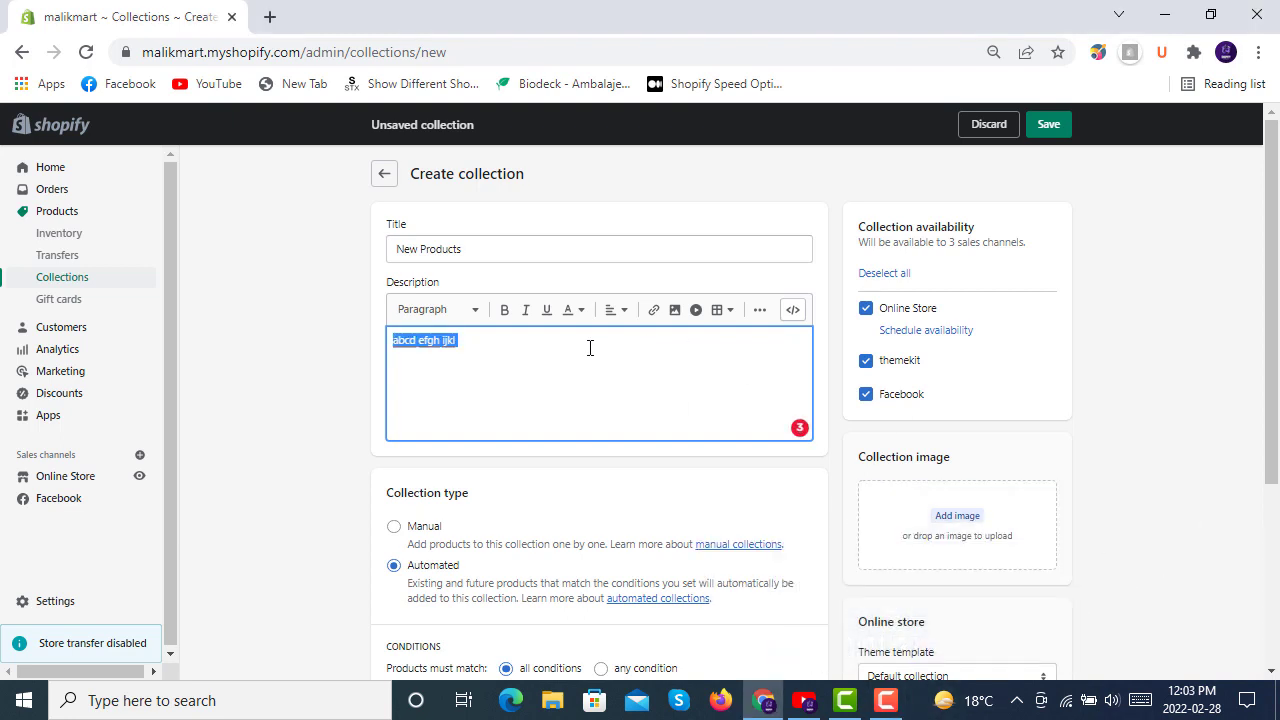
left_click(590, 348)
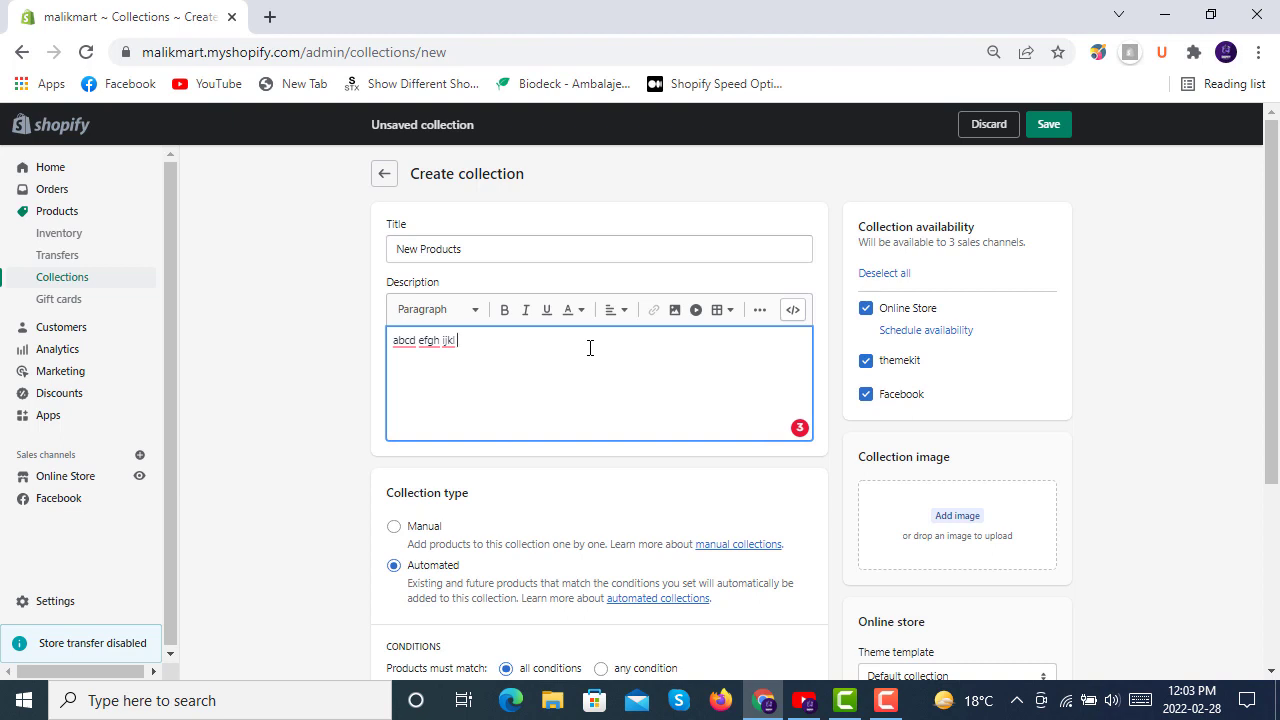
key("ctrl+v")
key("ctrl+v")
key("ctrl+v")
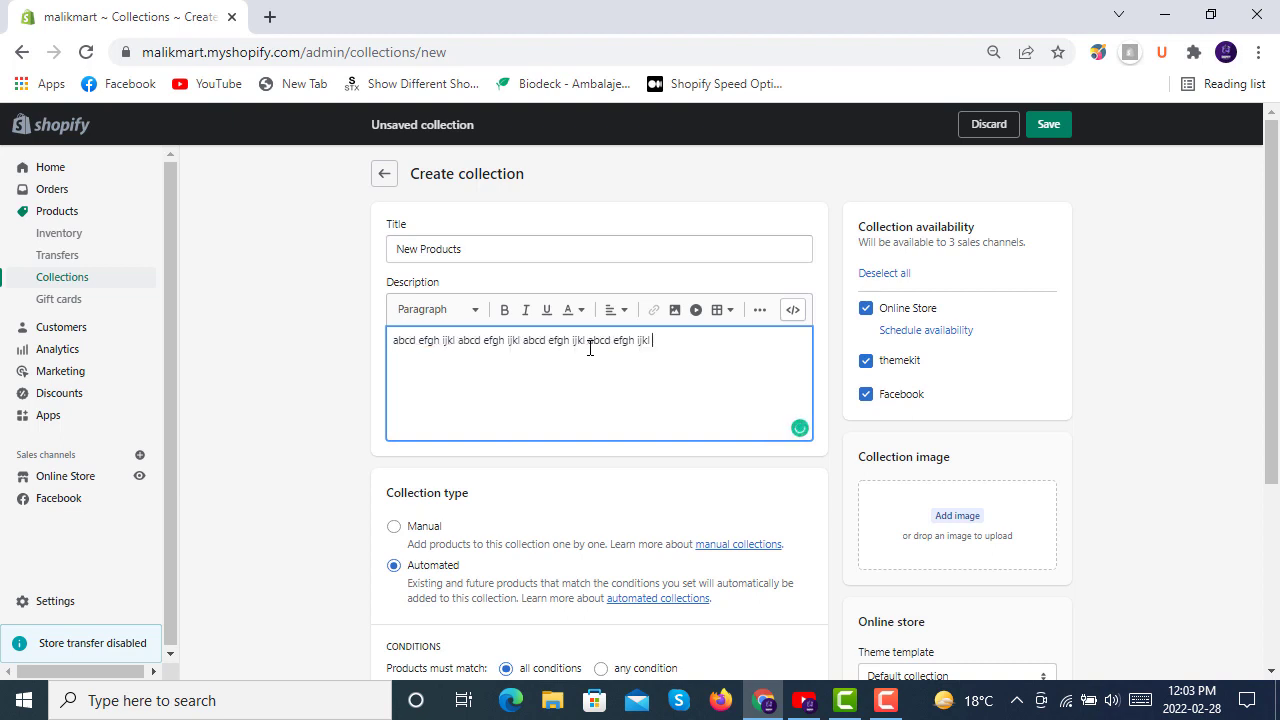
key("ctrl+v")
key("ctrl+v")
key("ctrl+v")
key("ctrl+v")
key("ctrl+v")
key("ctrl+v")
key("ctrl+v")
key("ctrl+v")
key("ctrl+v")
key("ctrl+v")
key("ctrl+v")
key("ctrl+v")
key("ctrl+v")
key("ctrl+v")
key("ctrl+v")
key("ctrl+v")
key("ctrl+v")
key("ctrl+v")
key("ctrl+v")
key("ctrl+v")
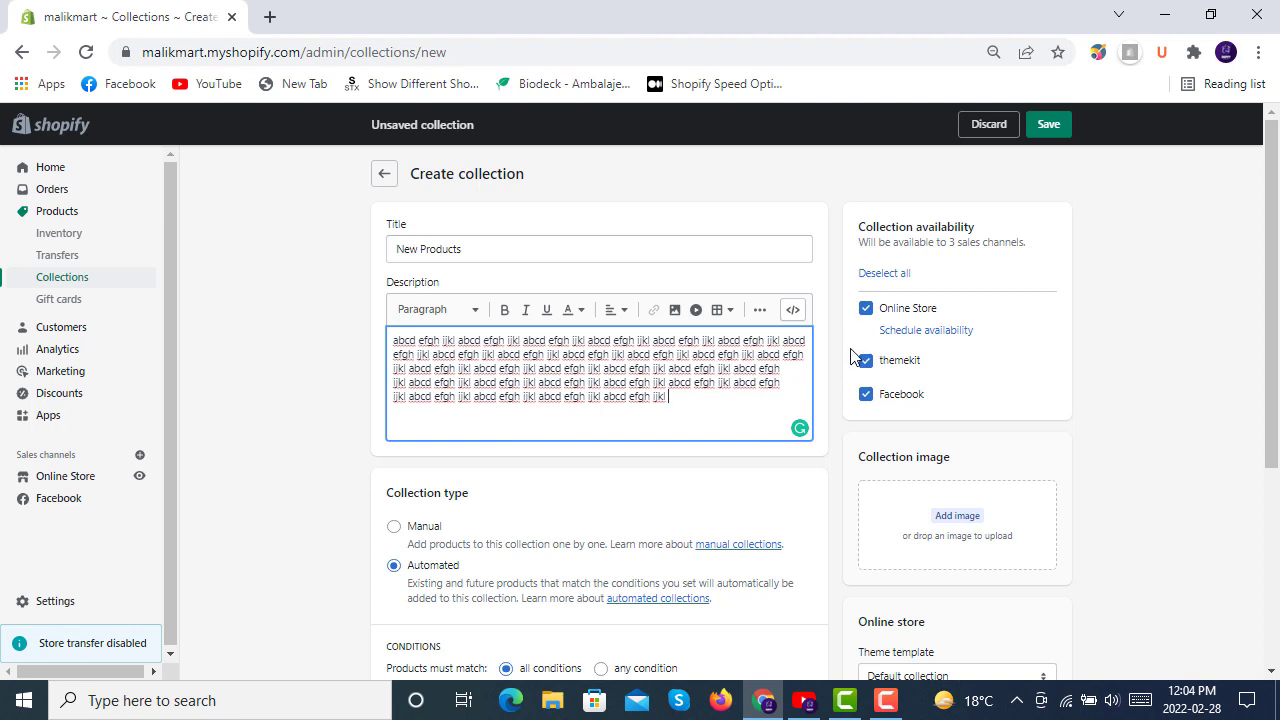
Switch the collection type to Manual
scroll(838, 358, "down", 1)
scroll(838, 358, "down", 3)
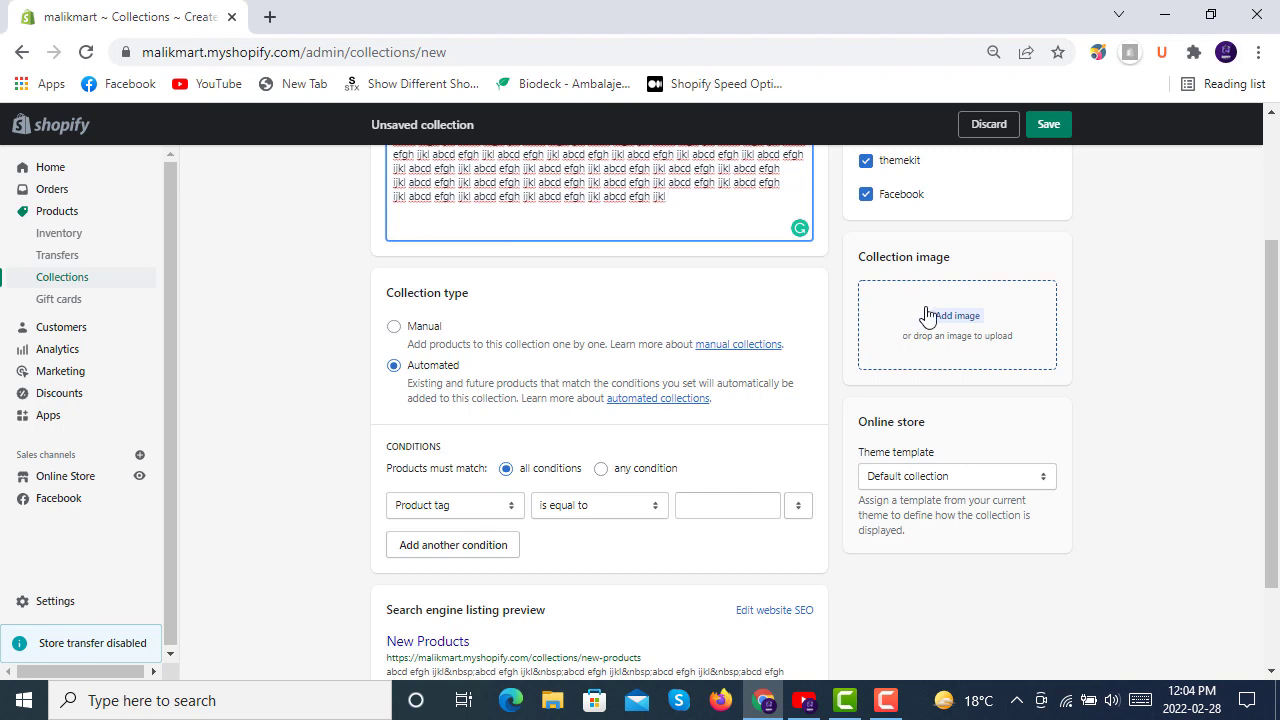
left_click(396, 328)
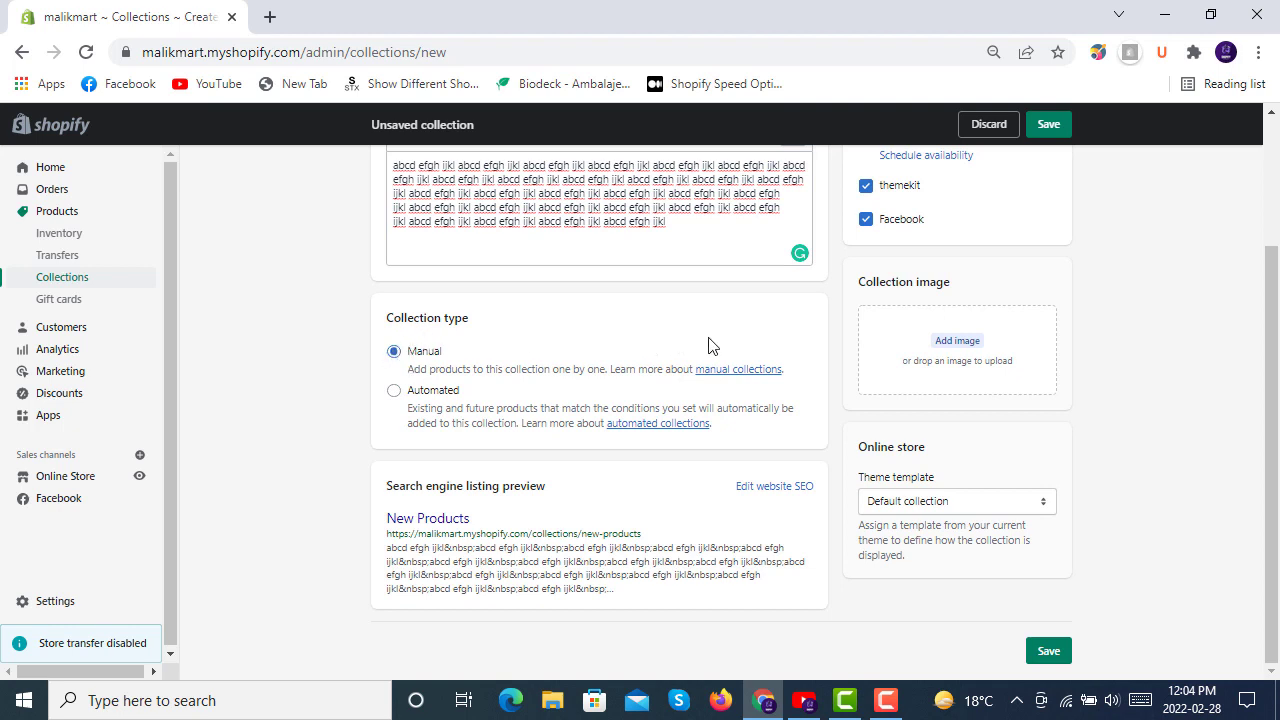
scroll(708, 345, "up", 2)
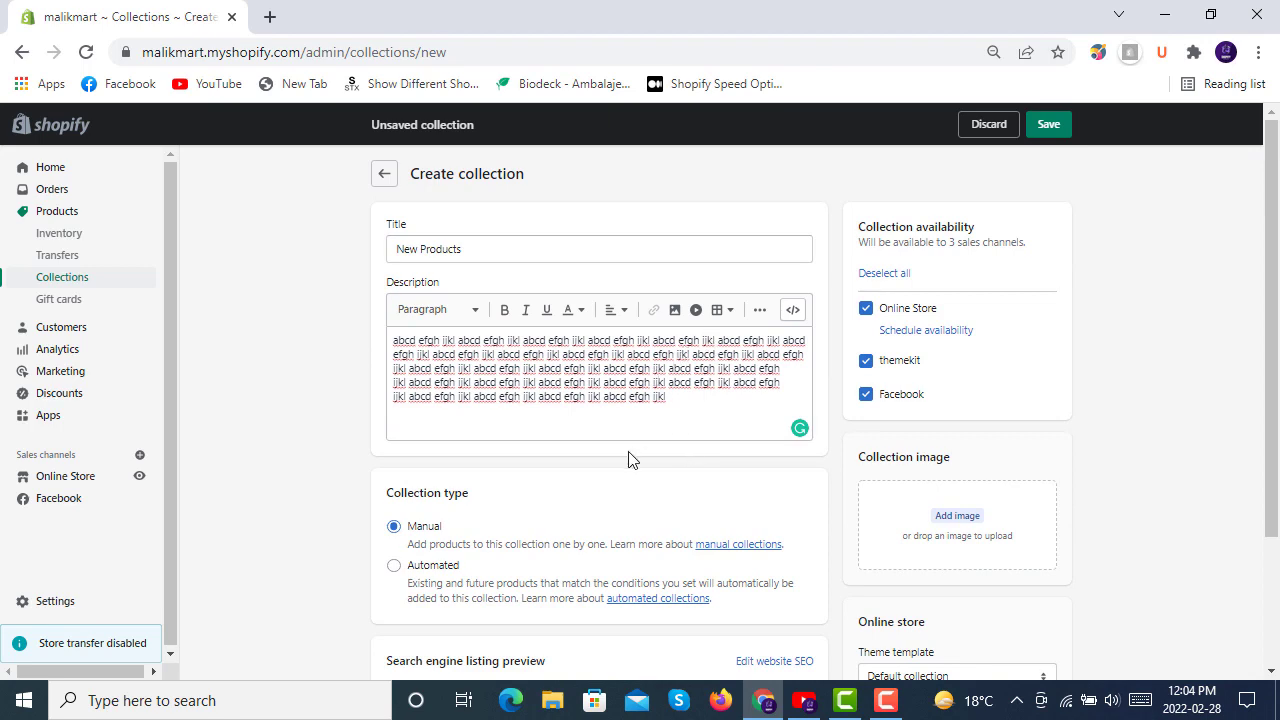
scroll(629, 459, "down", 2)
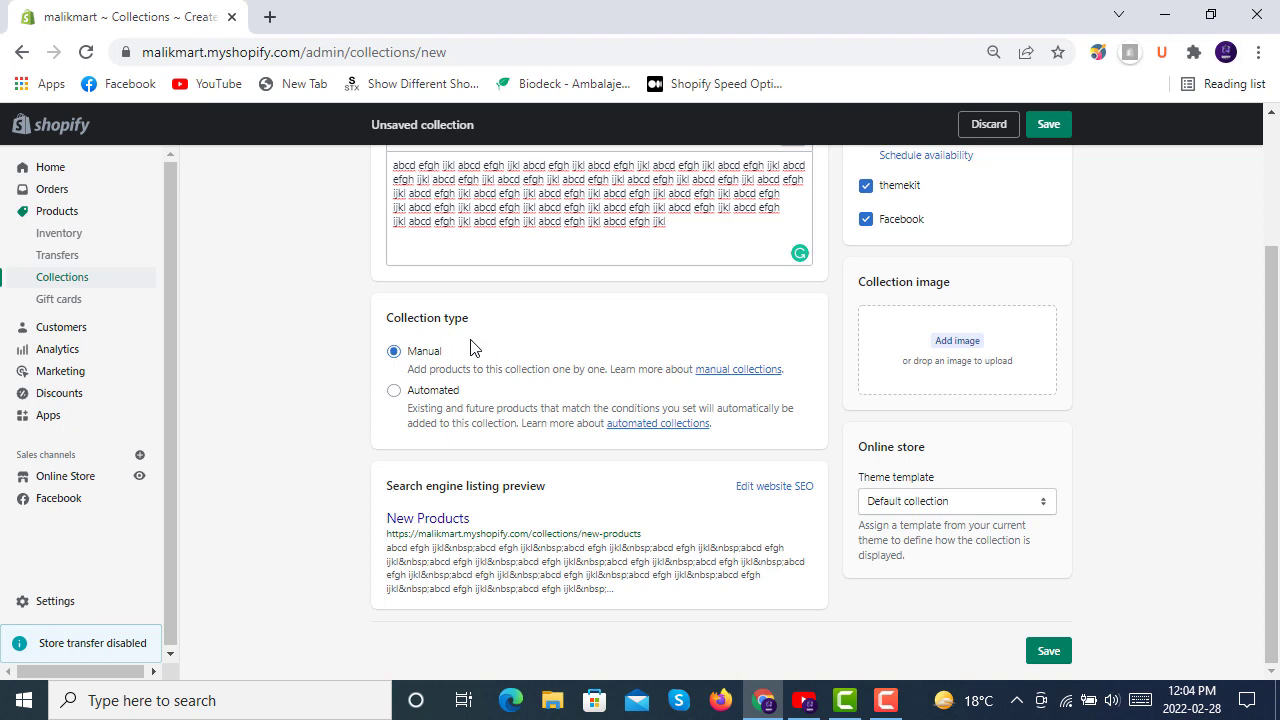
Make the collection Automated, matching any condition, with a first condition of Price is greater than Rs 50
left_click(393, 392)
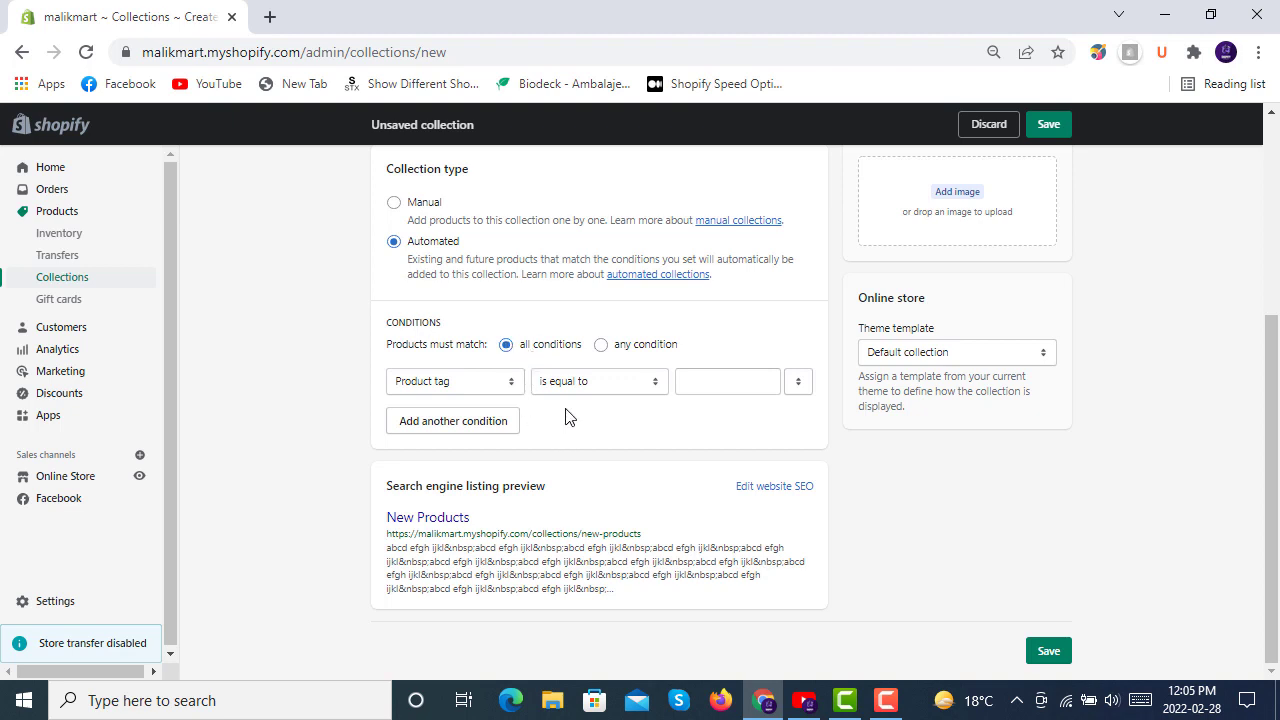
left_click(601, 346)
left_click(478, 386)
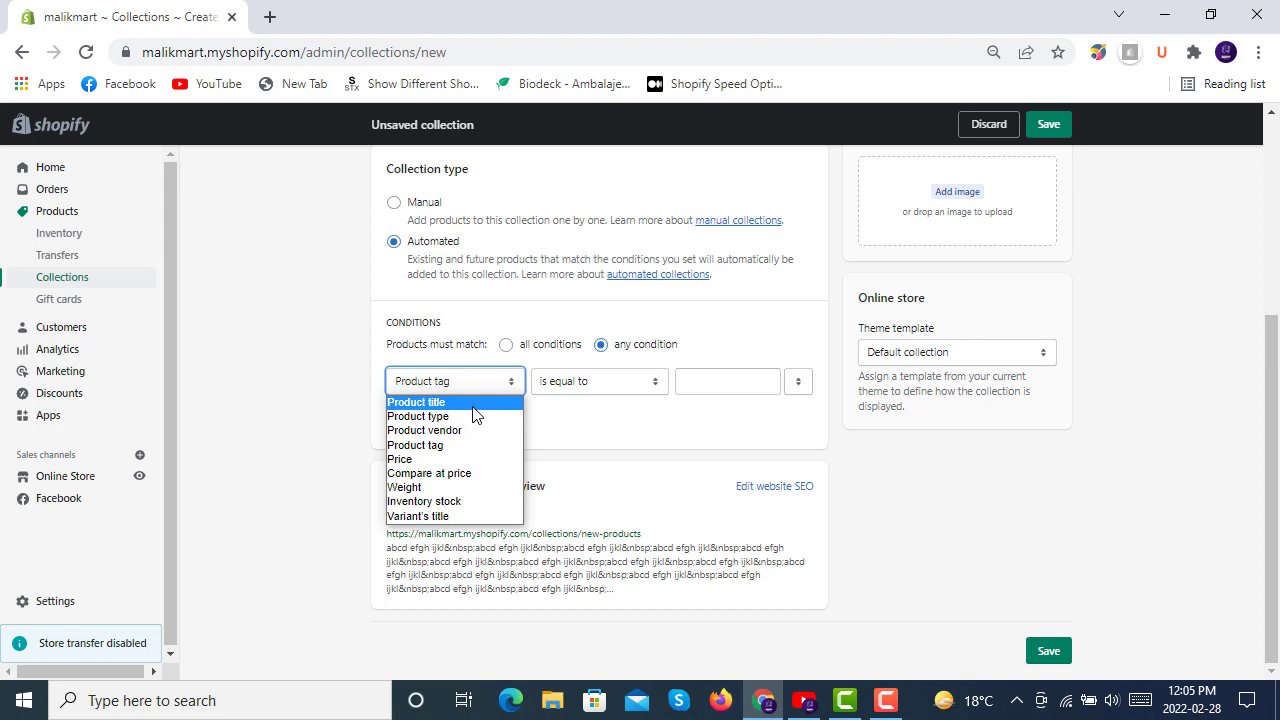
left_click(446, 459)
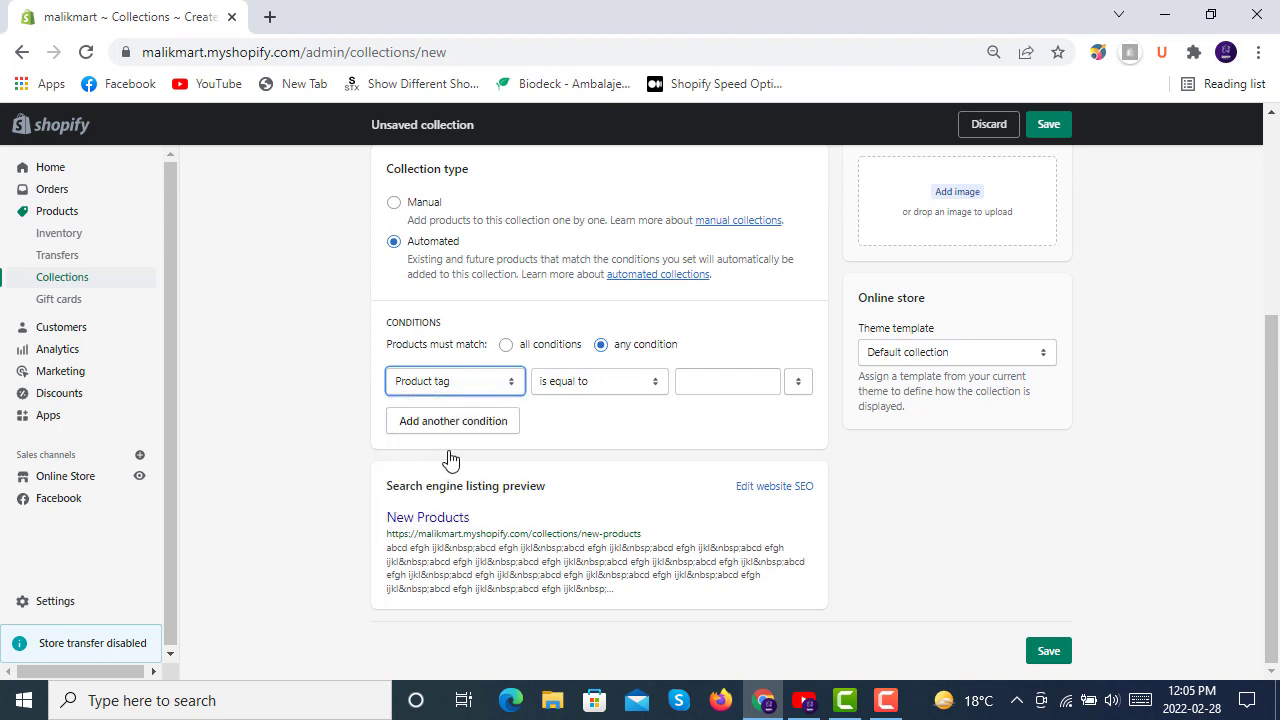
left_click(706, 381)
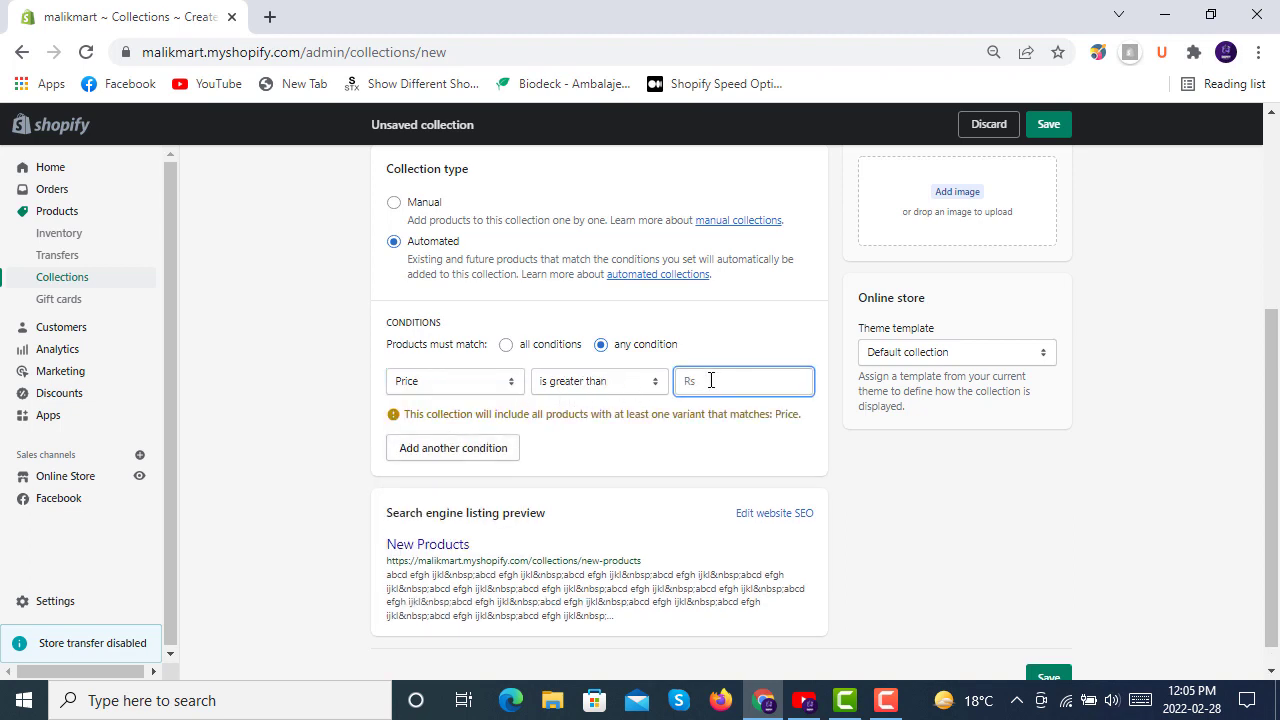
type("50")
Add a second condition requiring that the Product title contains "mobile"
left_click(468, 455)
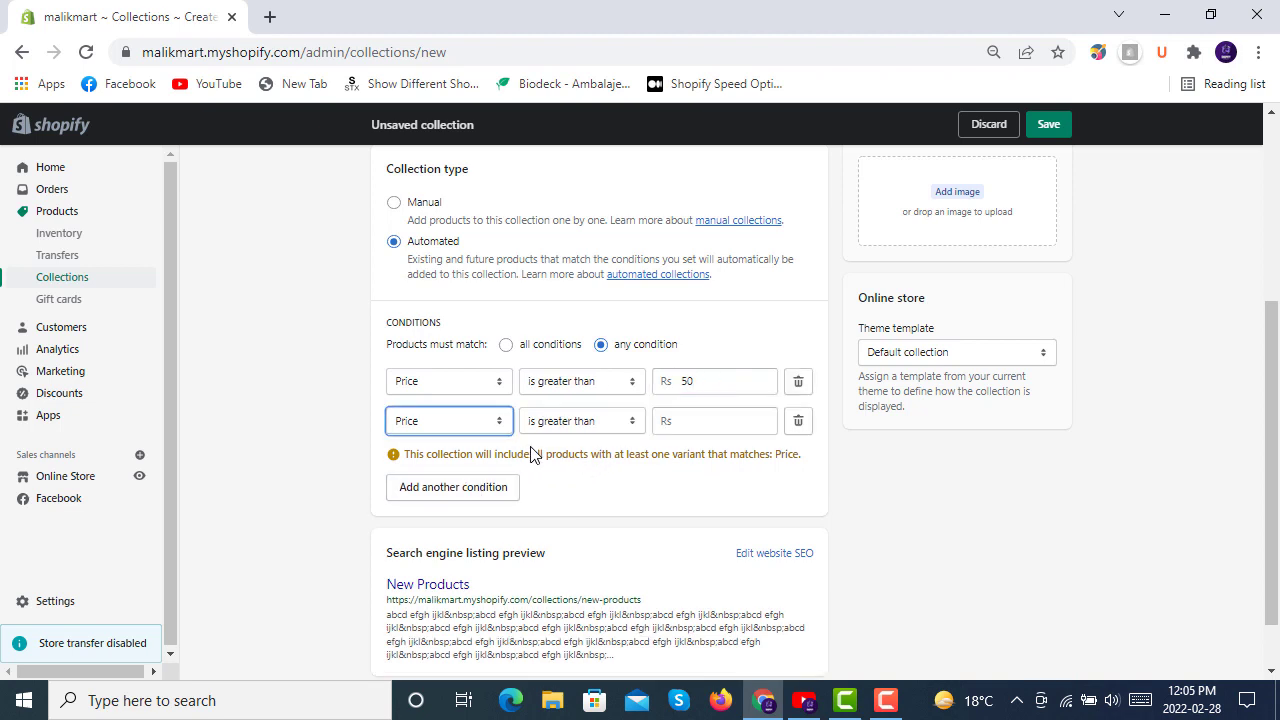
left_click(470, 426)
left_click(455, 446)
left_click(665, 420)
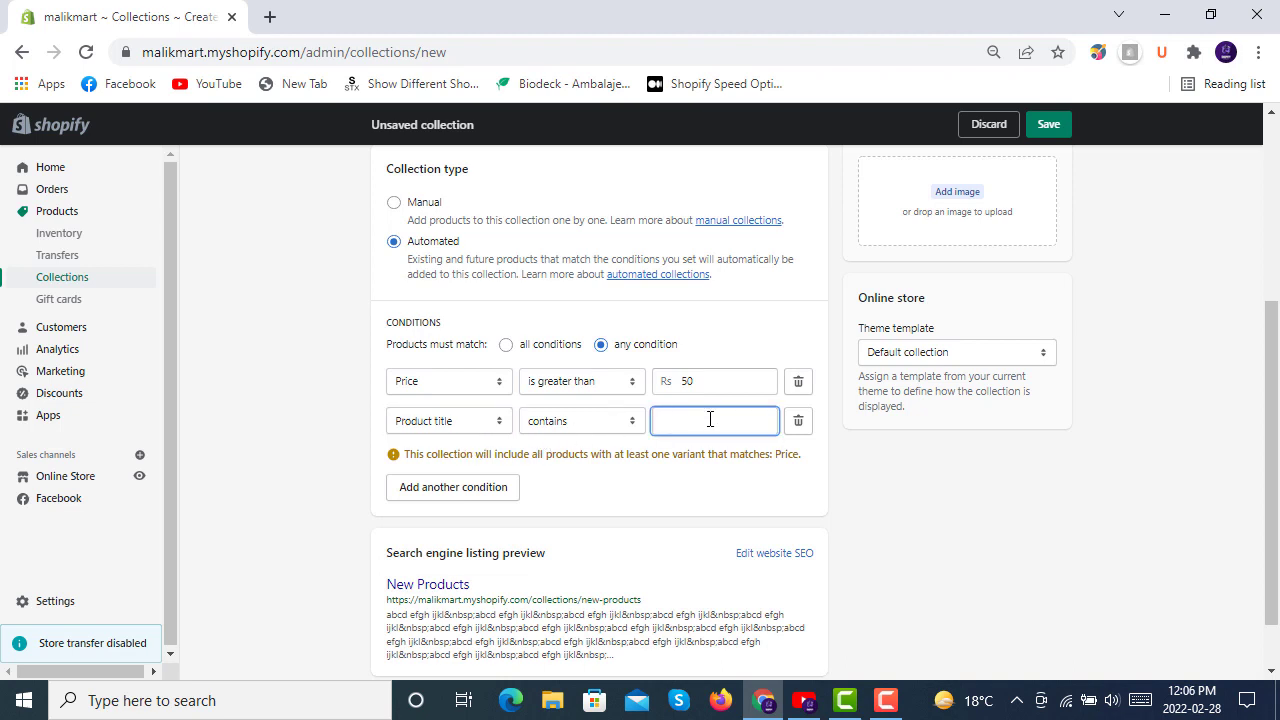
type("mobile")
Set the website SEO page title to "New Products abcd efgh ijkl abcd efgh ijkl abcd efgh ijkl abcd efgh ij"
scroll(838, 451, "up", 3)
scroll(838, 458, "down", 4)
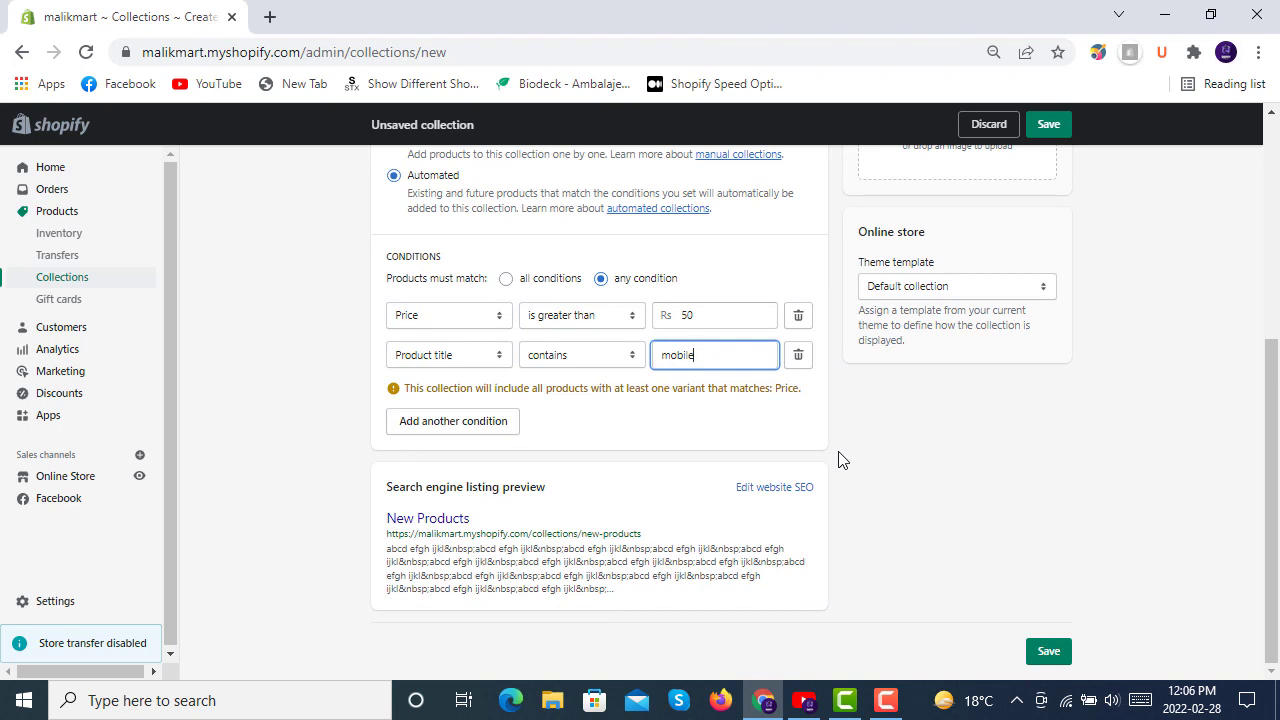
left_click(772, 498)
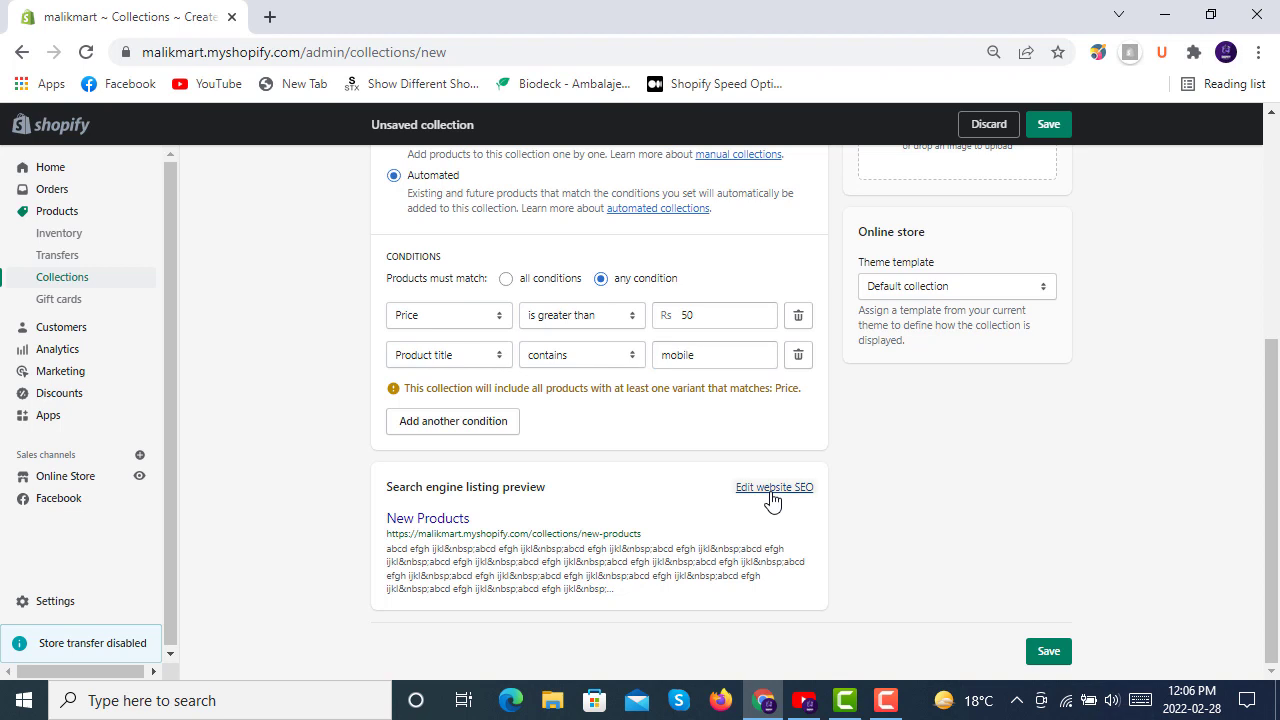
scroll(868, 445, "down", 3)
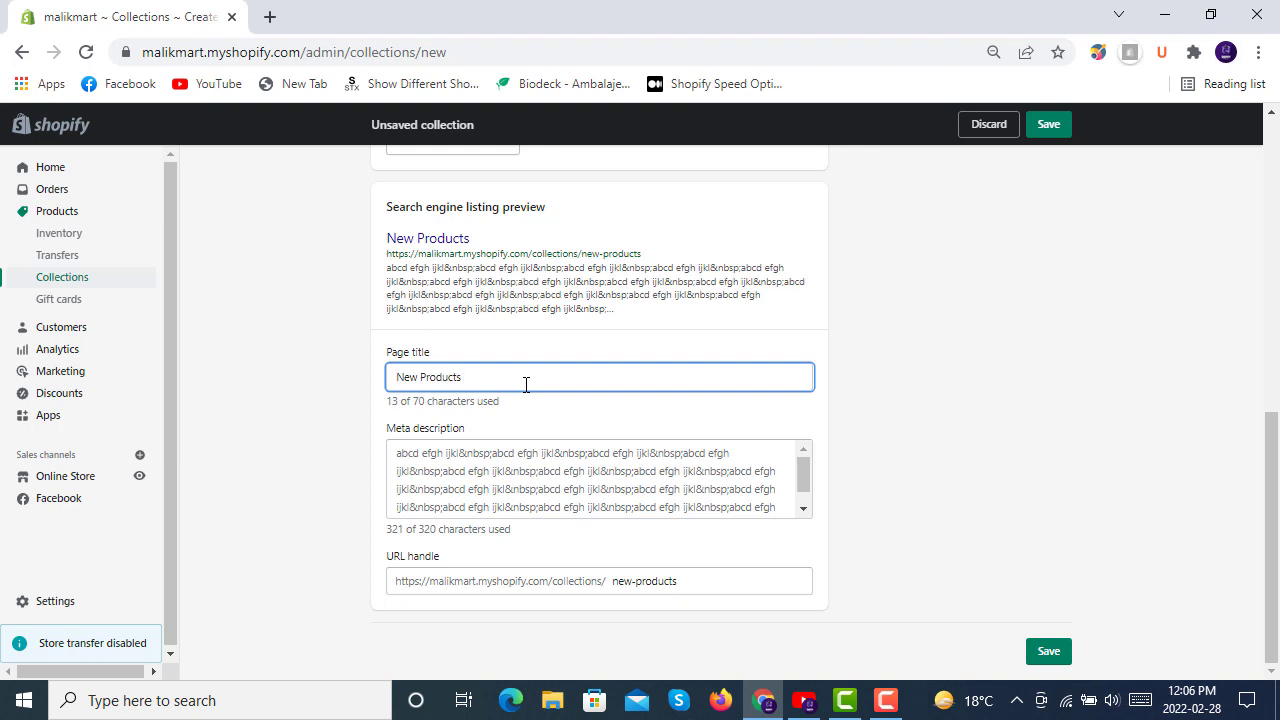
type("abcd efgh ijkl")
type("abcd efgh ijkl")
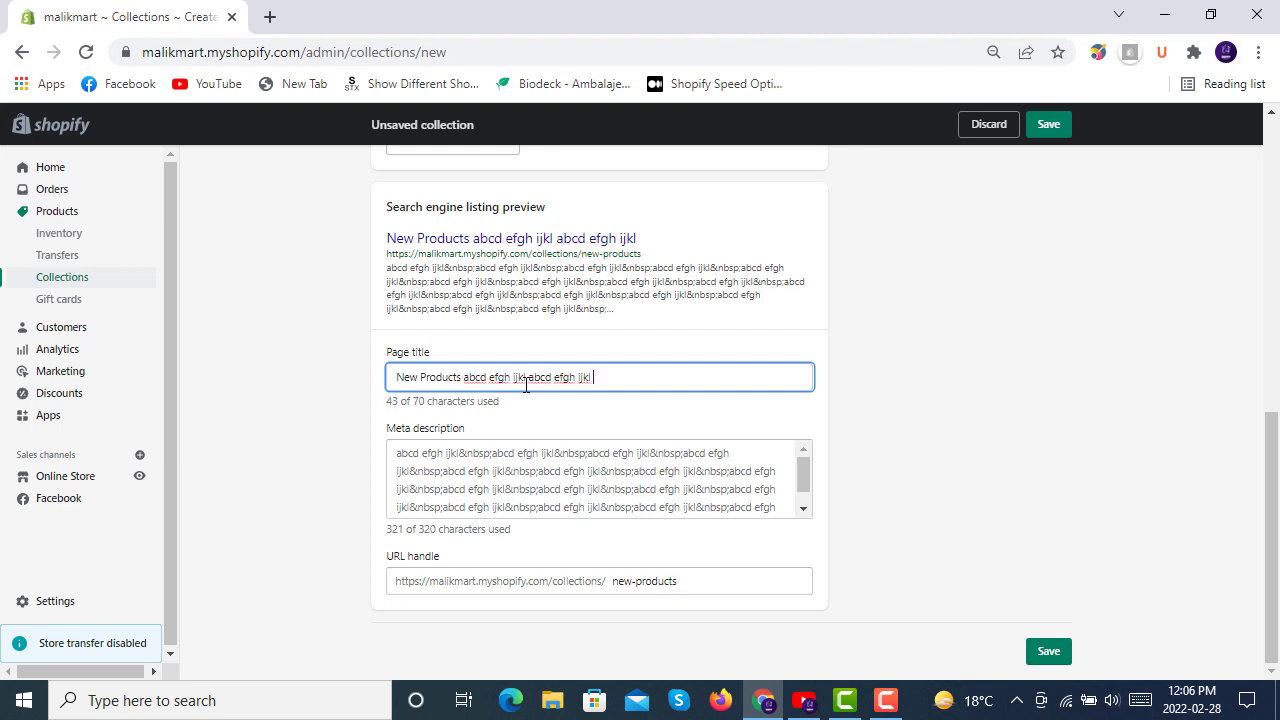
type("abcd efgh ijkl")
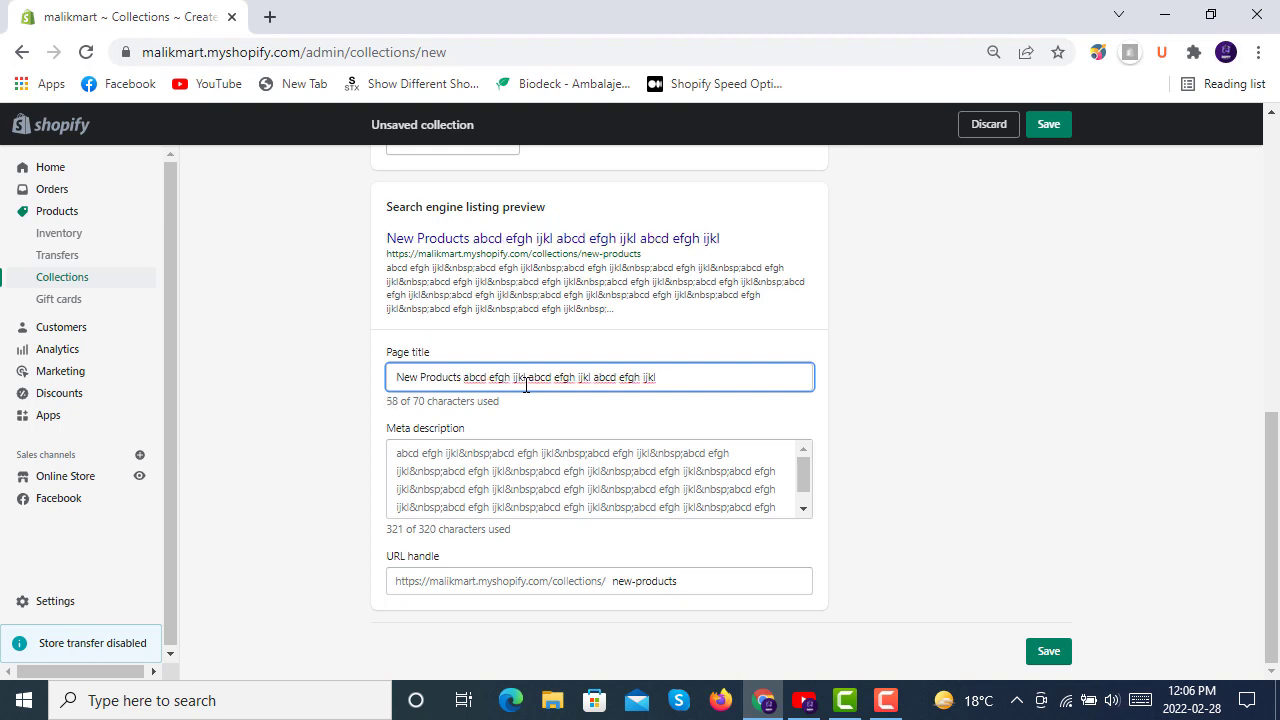
key("ctrl+v")
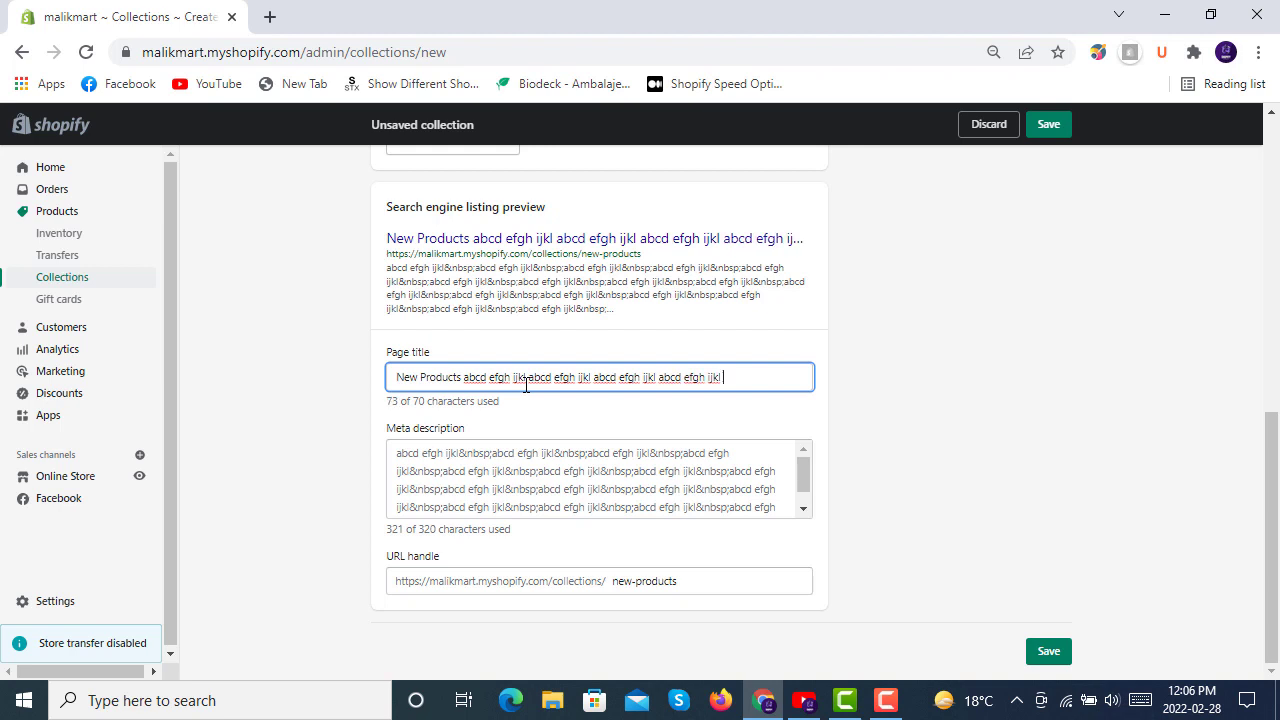
key("BackSpace")
key("BackSpace")
key("BackSpace")
Shorten the meta description to under 320 characters by deleting a large block of its repeated text
scroll(581, 465, "down", 2)
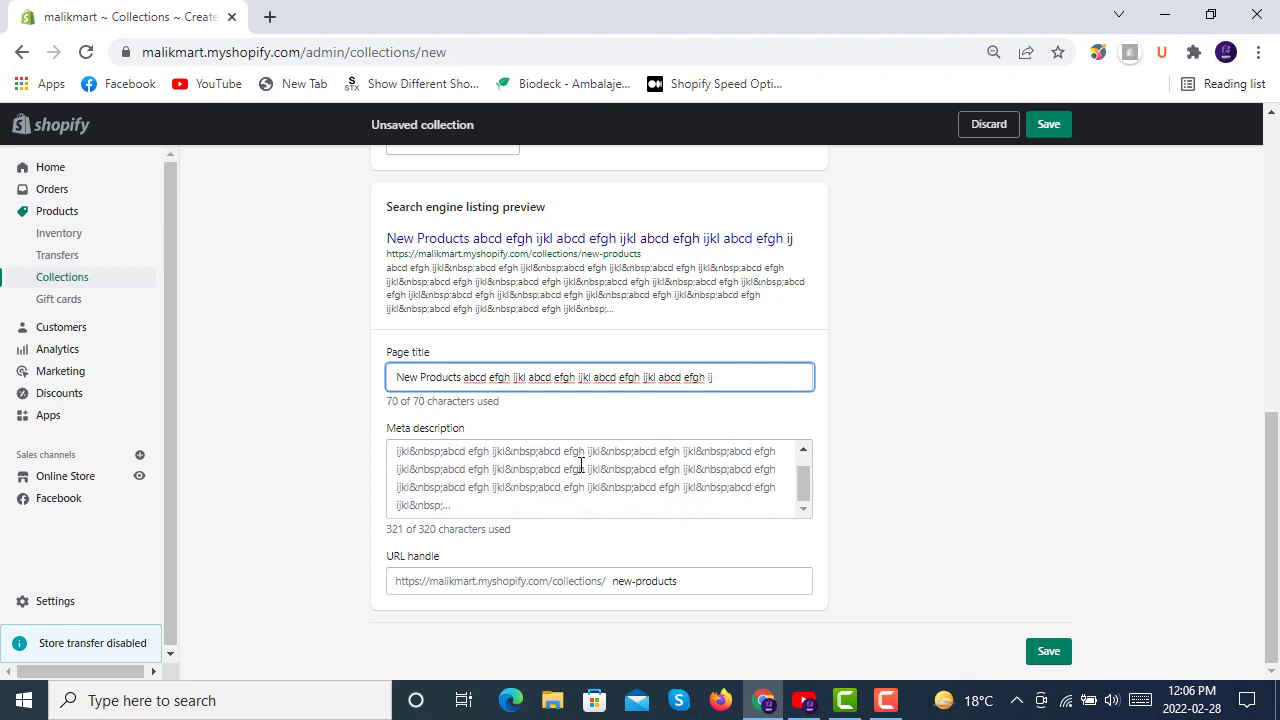
left_click(530, 505)
key("BackSpace")
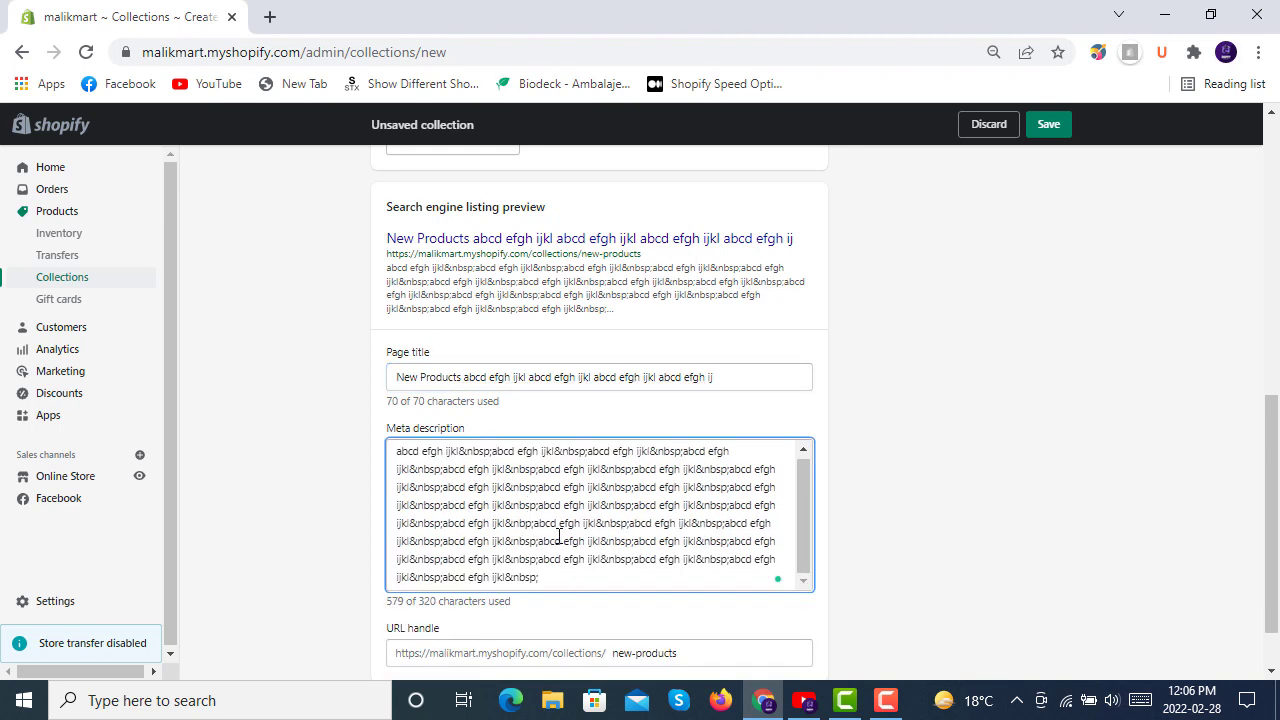
left_click_drag(556, 541, 388, 464)
key("BackSpace")
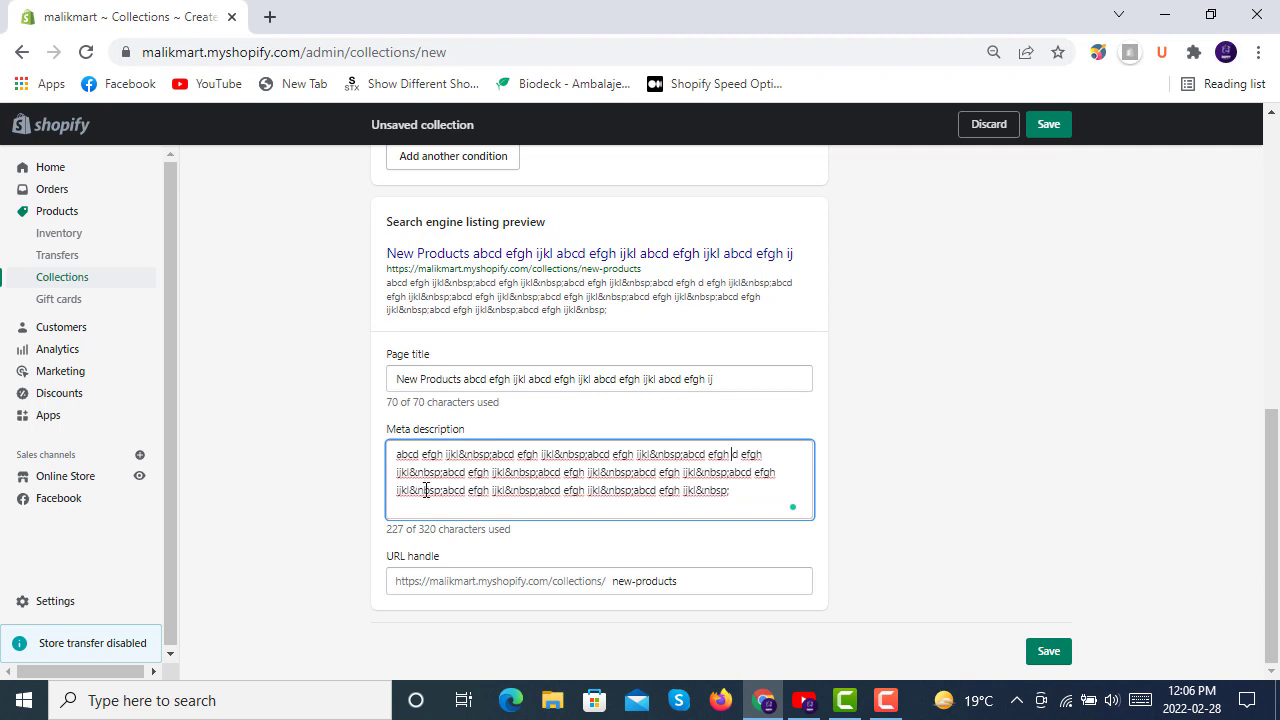
left_click(735, 578)
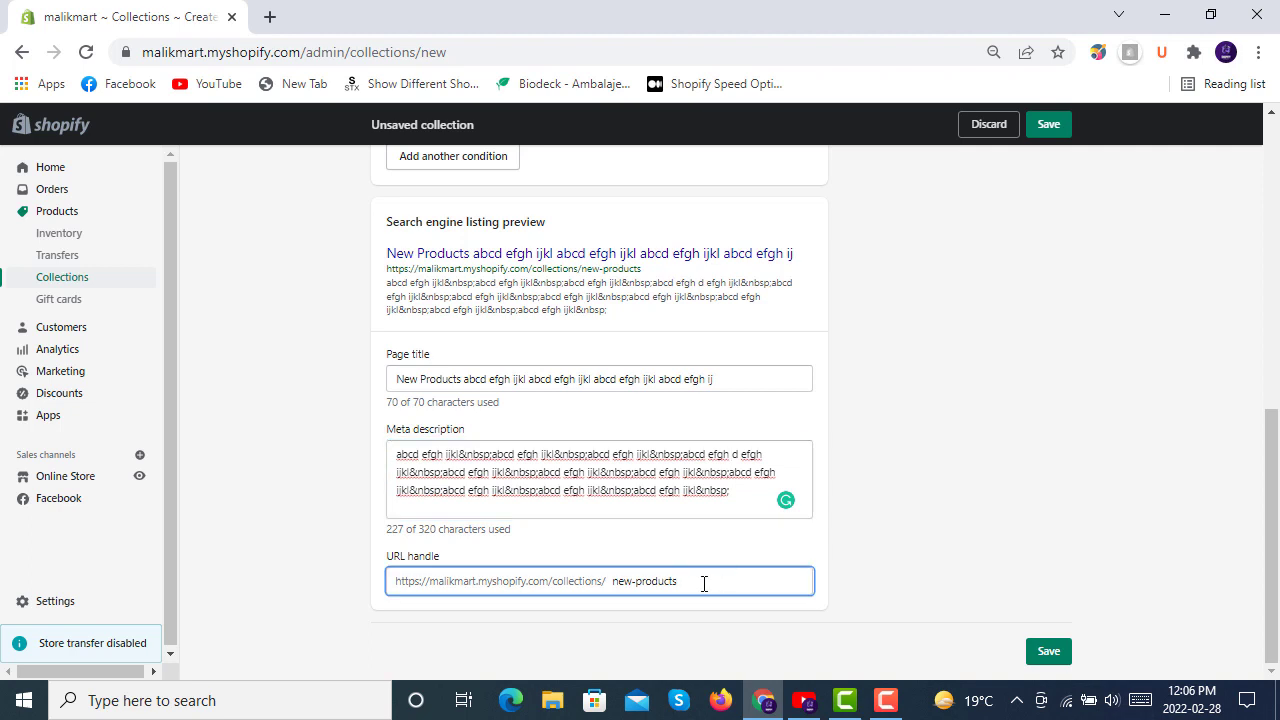
left_click_drag(704, 584, 612, 582)
left_click(725, 580)
key("BackSpace")
Save the New Products collection and review its conditions and list of matching products
scroll(995, 330, "up", 7)
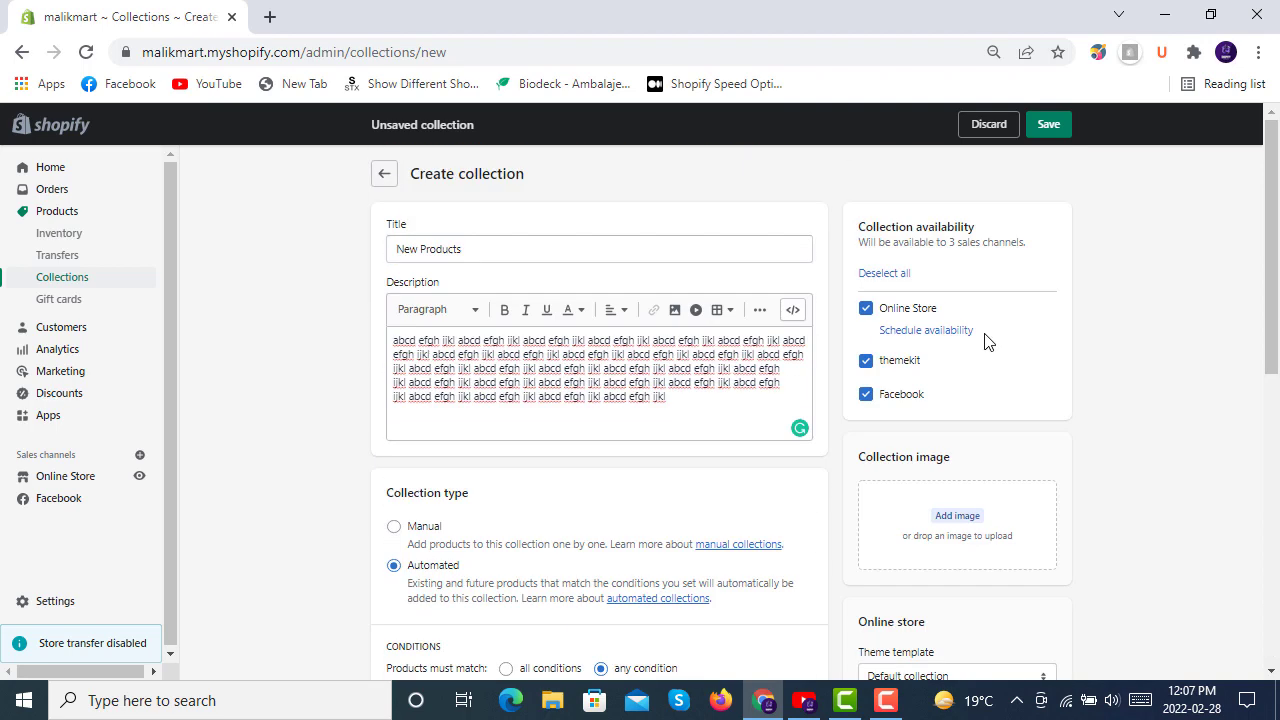
left_click(1050, 126)
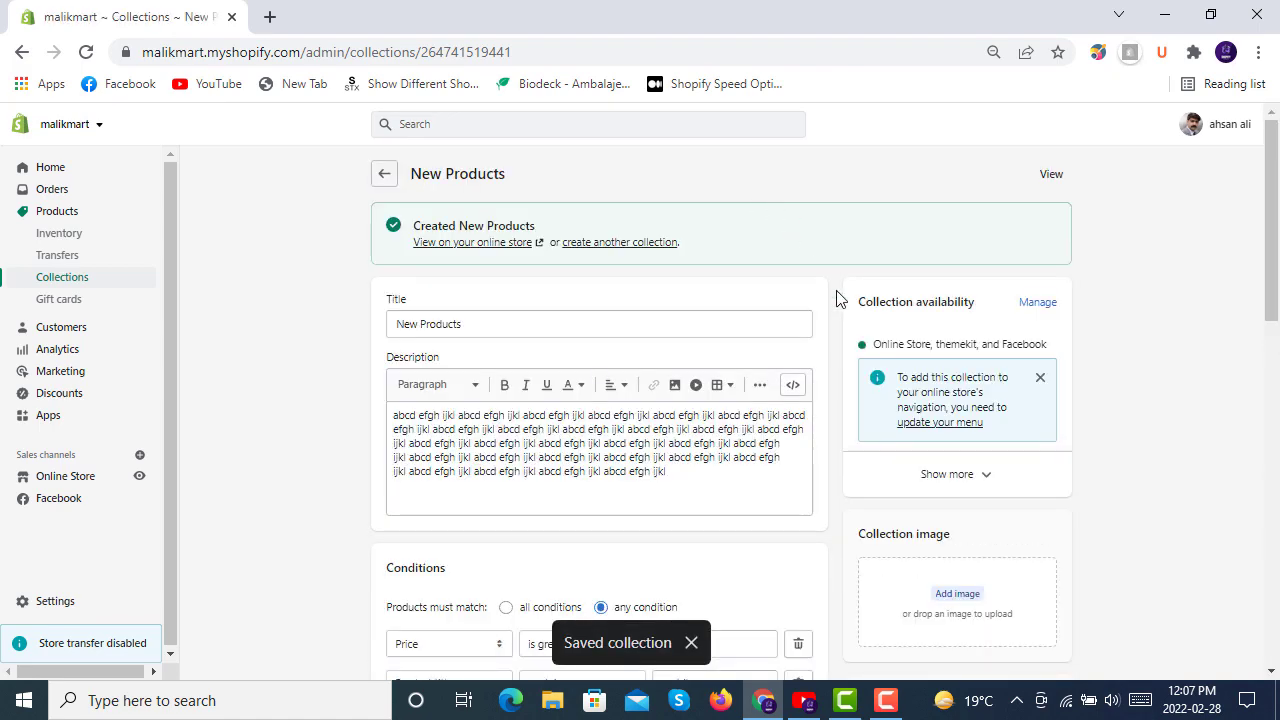
scroll(838, 299, "down", 4)
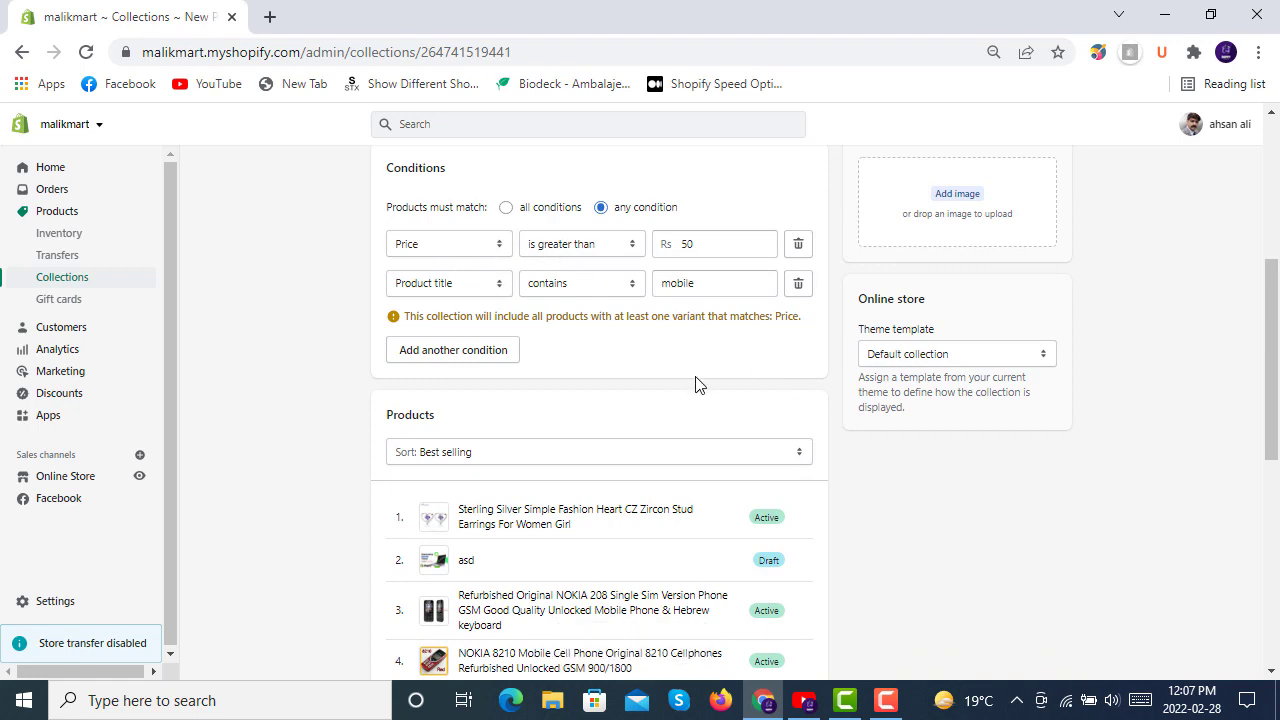
scroll(697, 385, "down", 2)
scroll(586, 366, "down", 3)
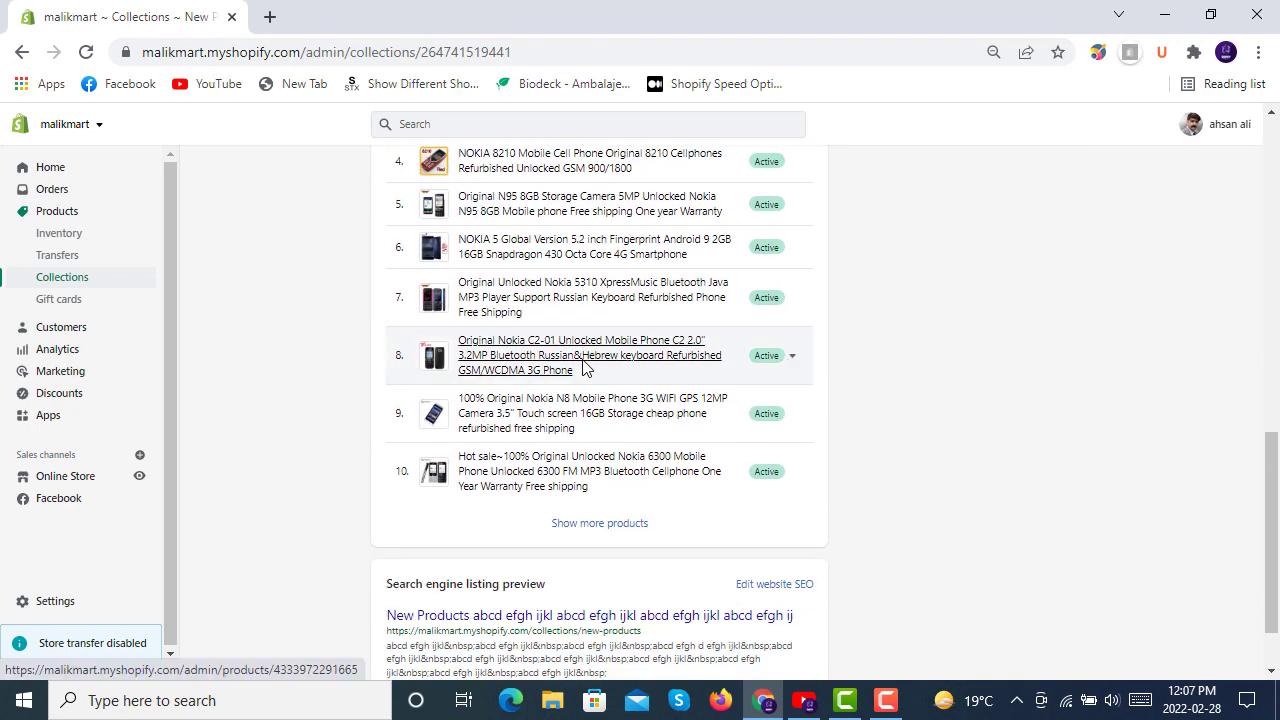
View the New Products collection on the online store and look through its description and product listings
scroll(591, 412, "up", 3)
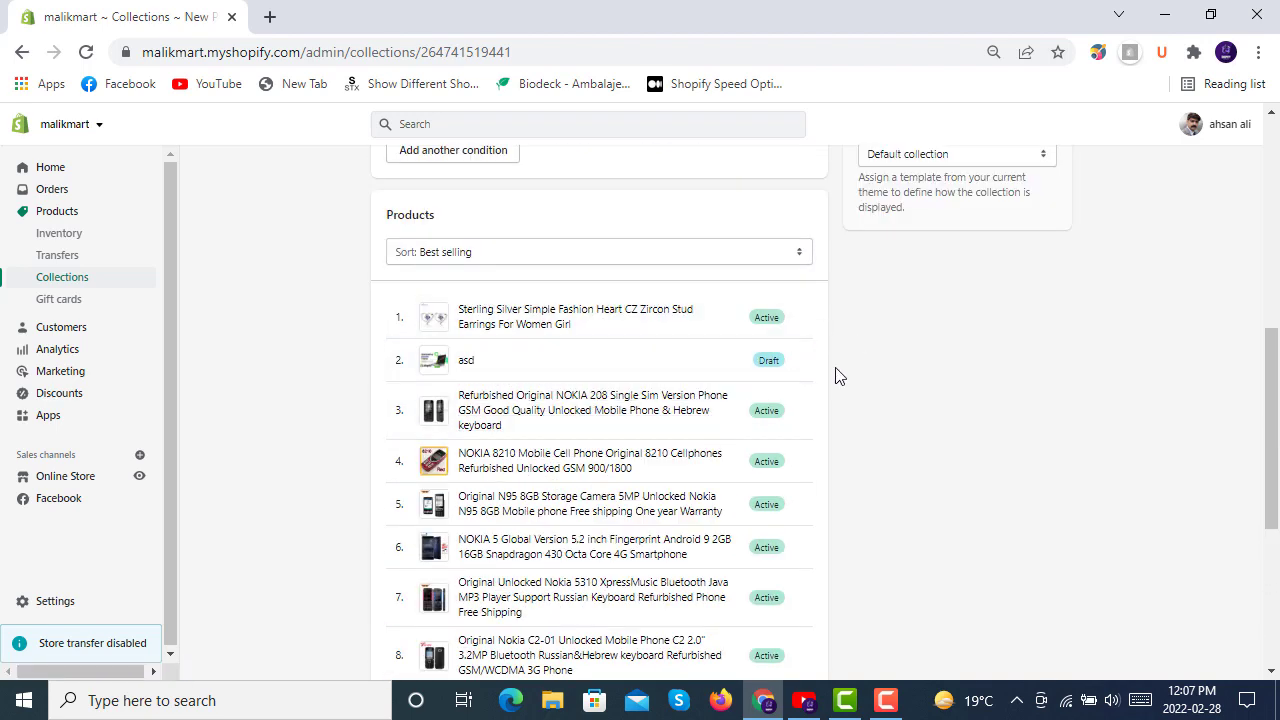
scroll(837, 372, "up", 8)
left_click(1056, 176)
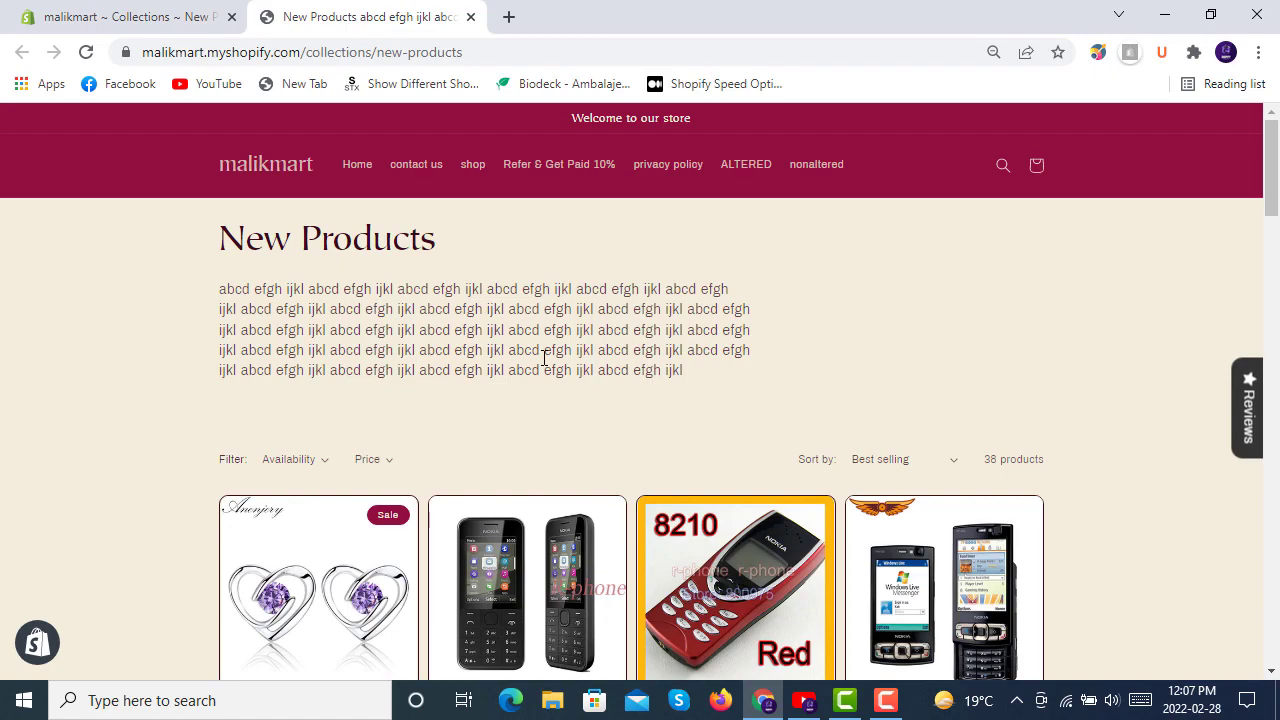
scroll(544, 358, "down", 9)
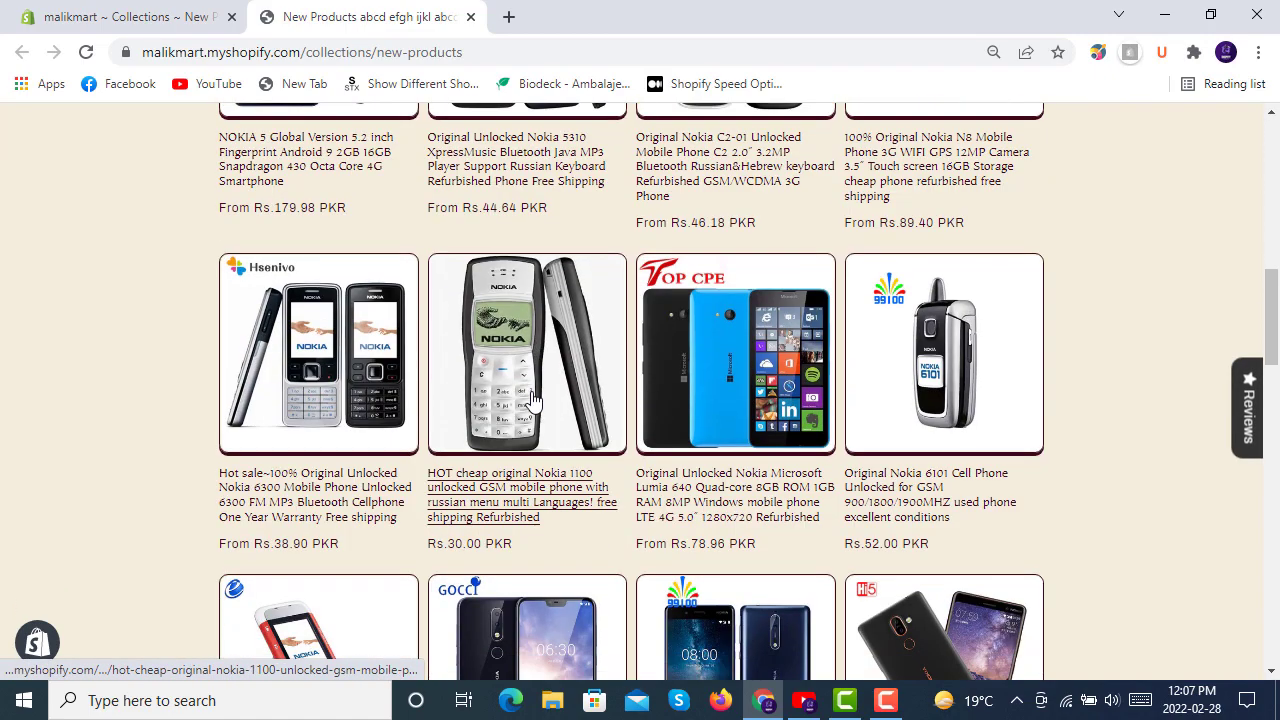
scroll(531, 398, "down", 12)
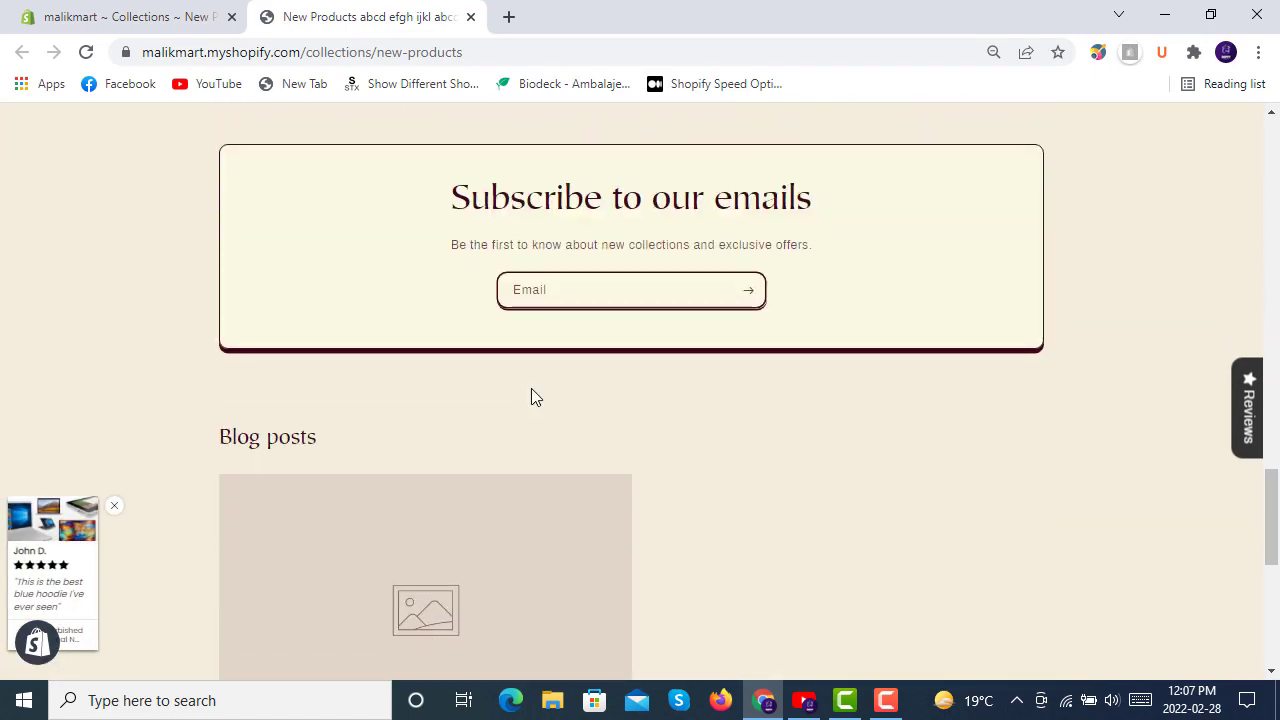
scroll(531, 390, "up", 20)
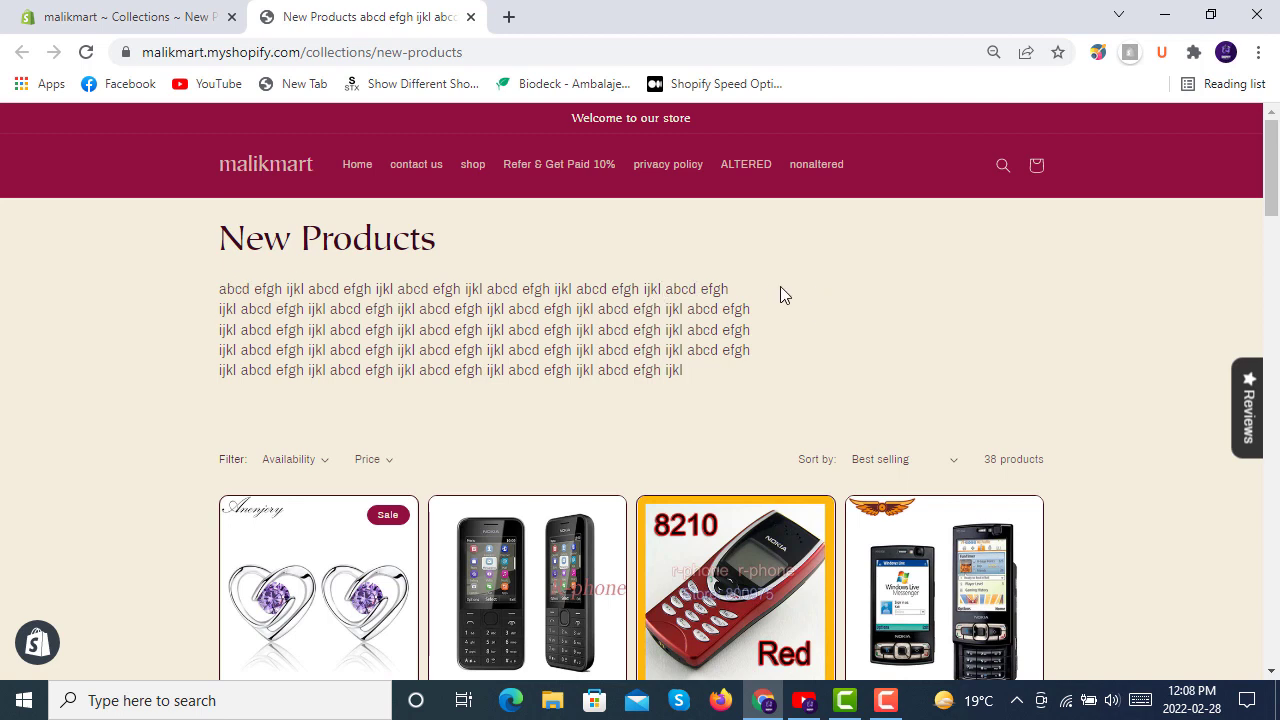
Return to the New Products collection in the admin and review the field options available for its Price condition
left_click(158, 18)
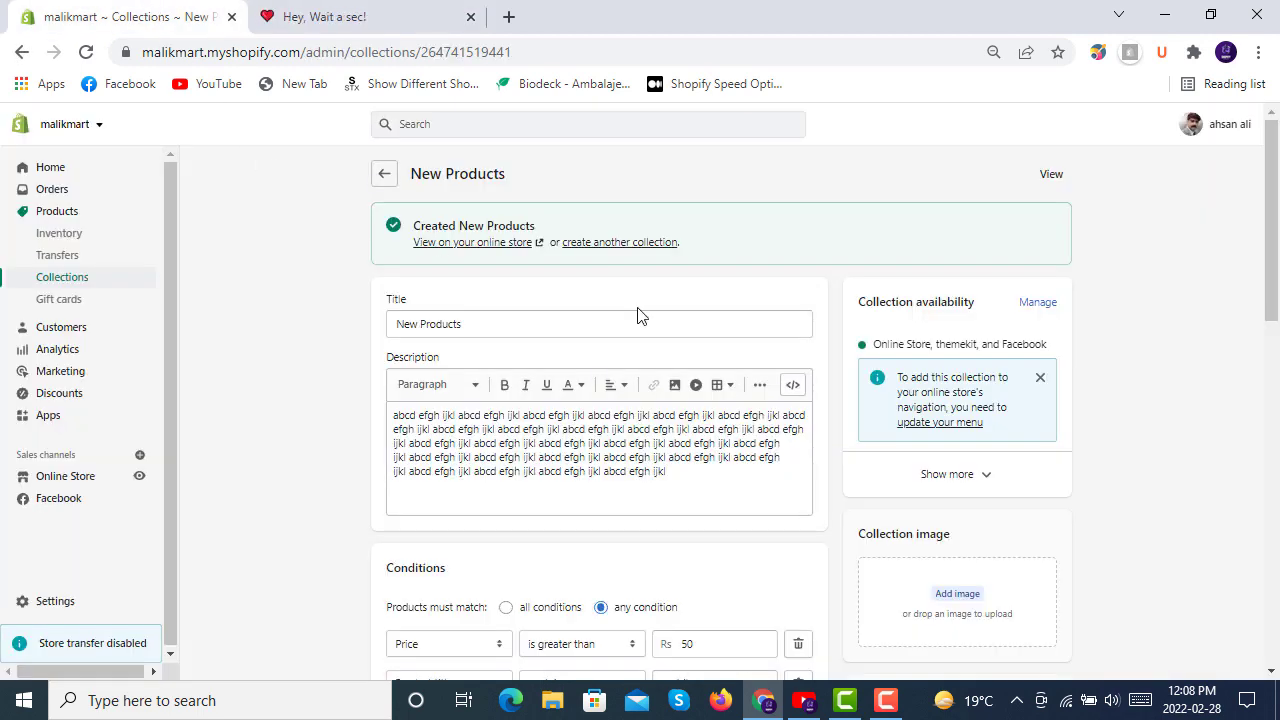
scroll(700, 316, "down", 3)
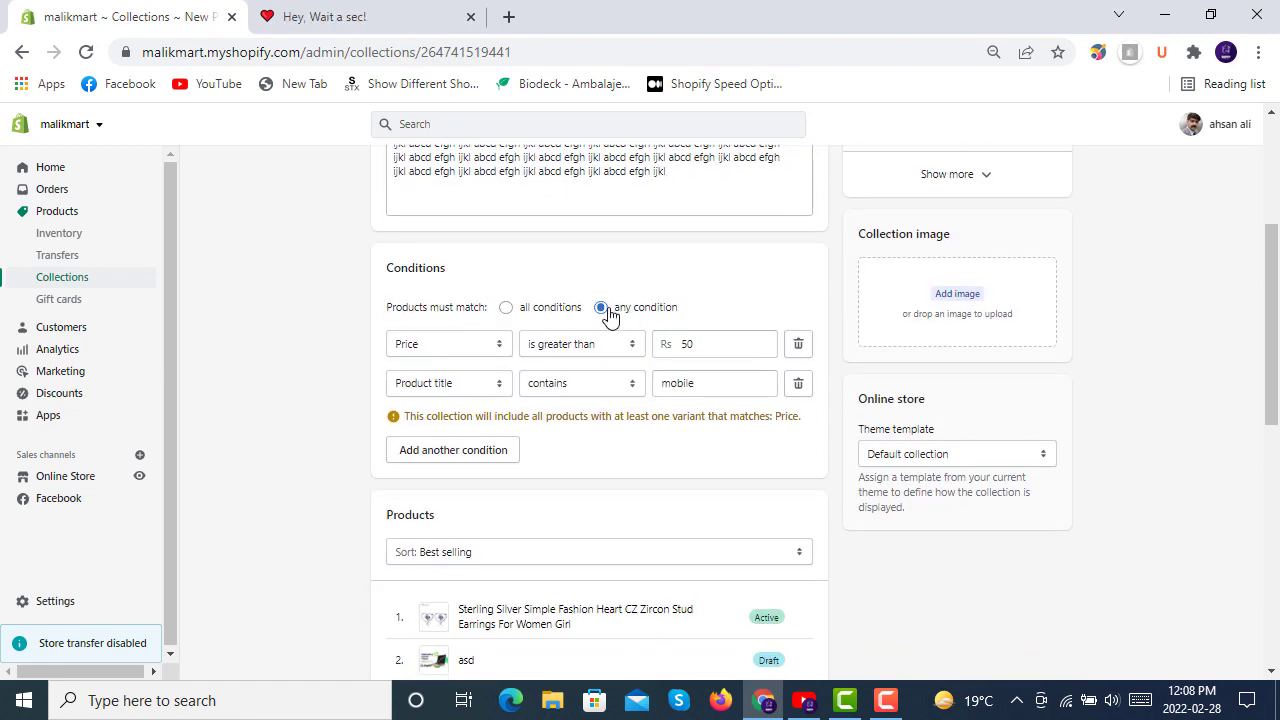
left_click(443, 350)
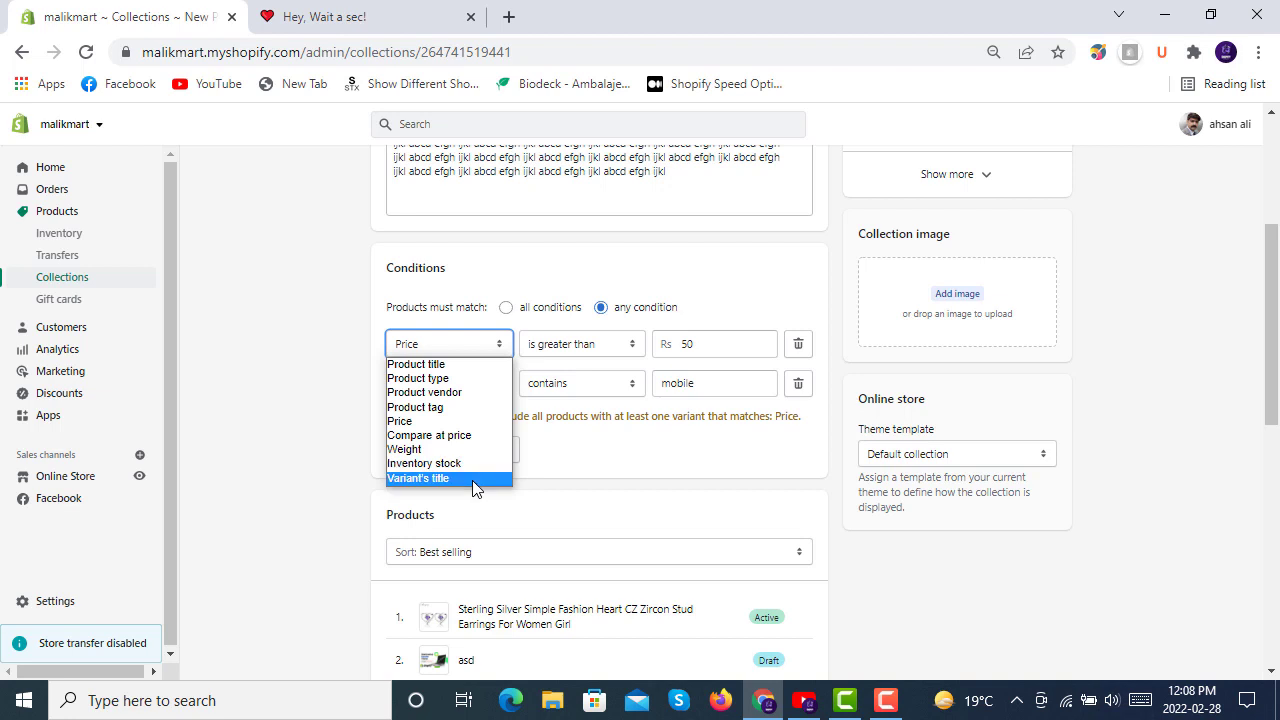
left_click(334, 307)
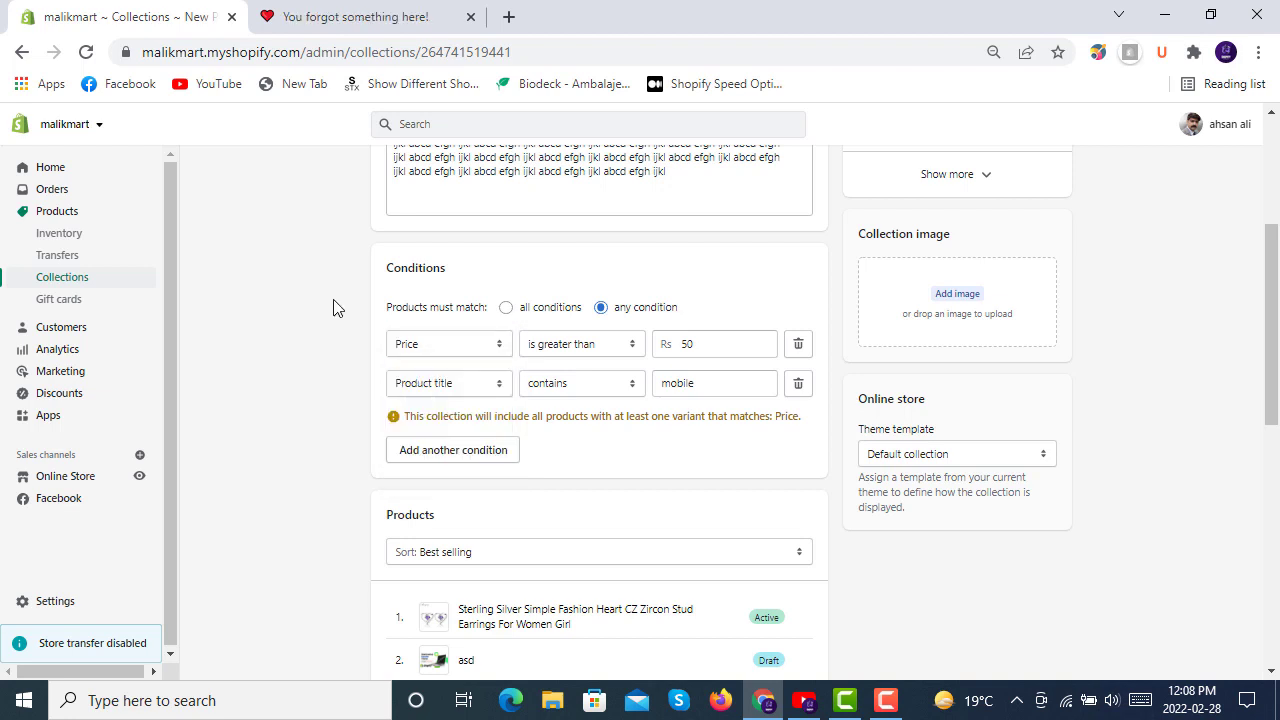